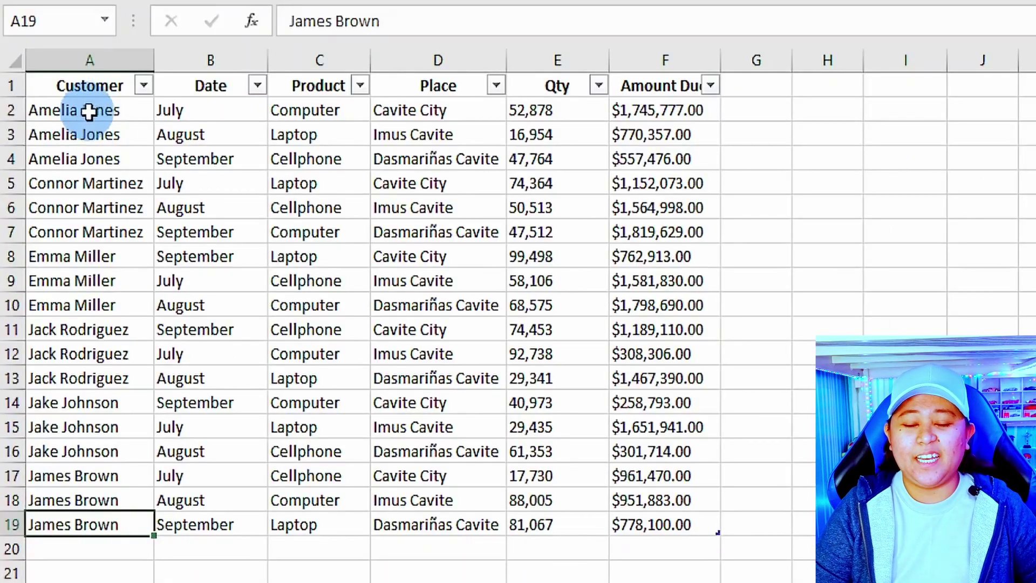
- Turn the sales data range into an Excel table named Sales
left_click_drag(62, 193, 327, 359)
left_click_drag(478, 353, 621, 497)
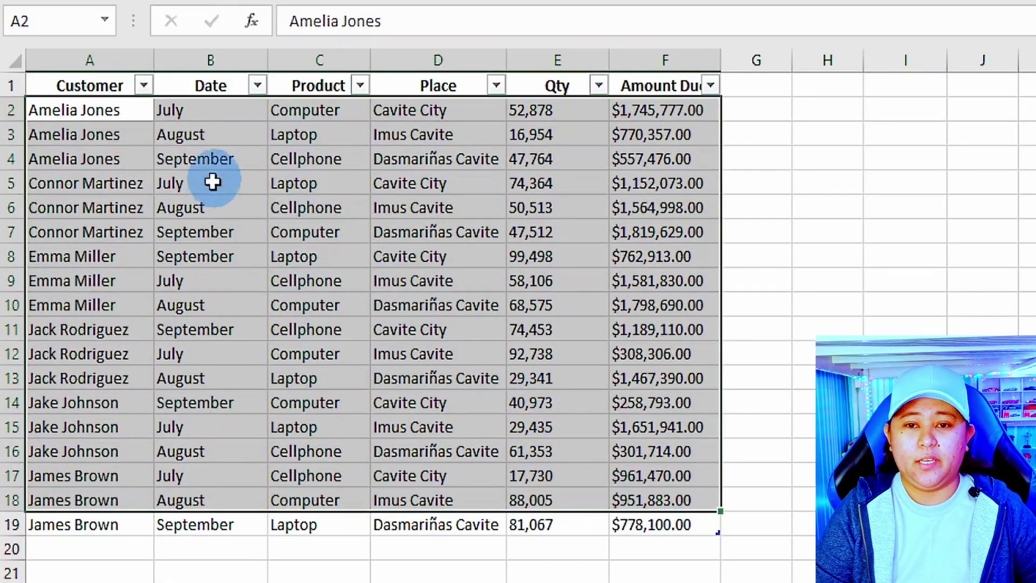
left_click(119, 149)
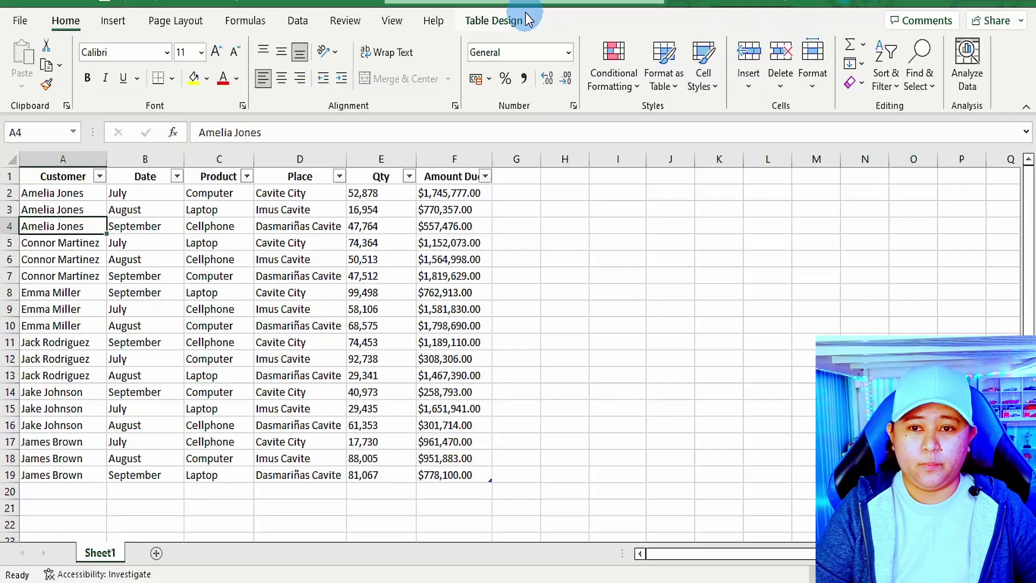
left_click(505, 20)
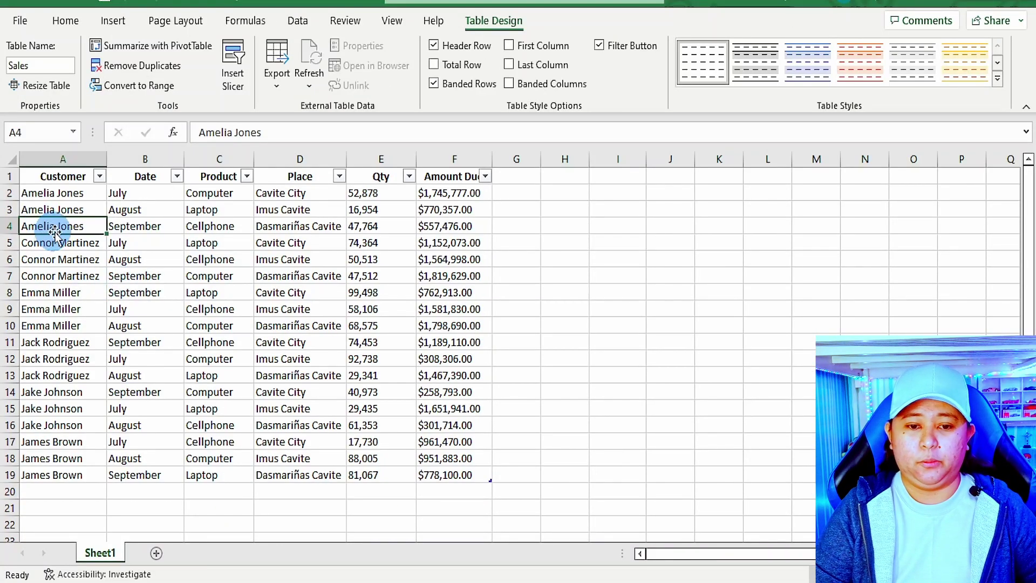
left_click(205, 305)
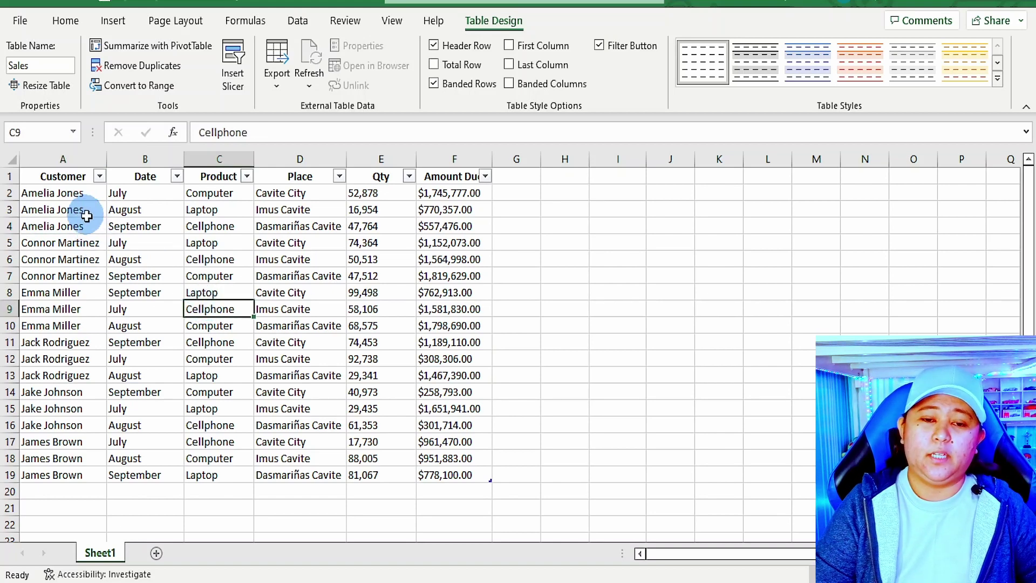
- Create a PivotTable from the Sales table on a new worksheet
left_click(114, 21)
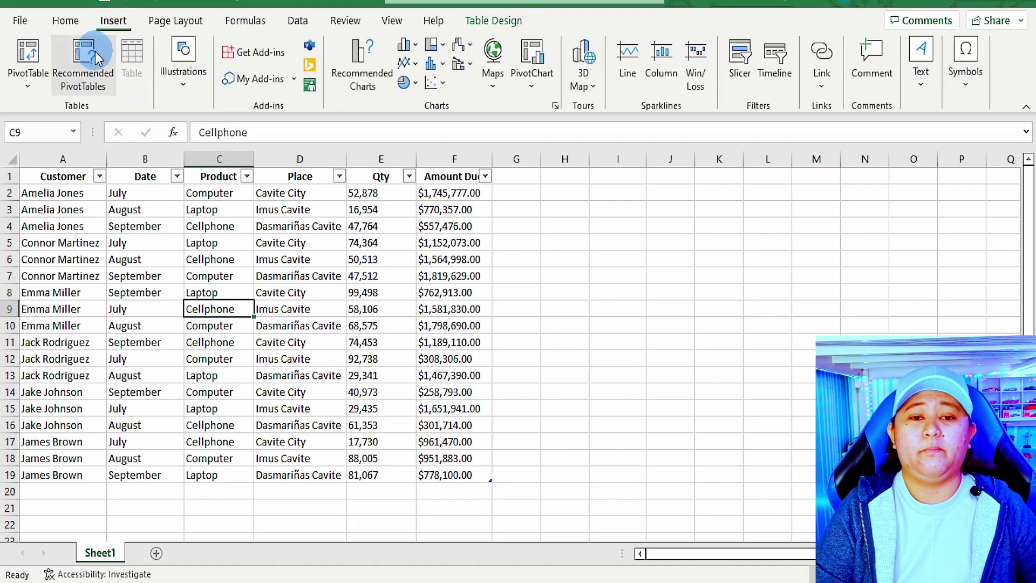
left_click(31, 89)
left_click(262, 38)
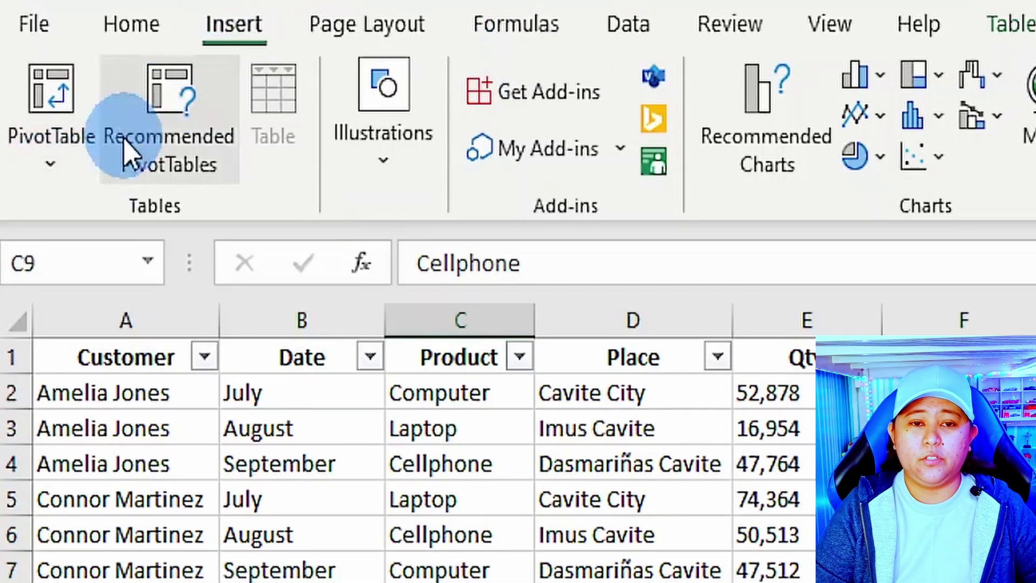
left_click(49, 171)
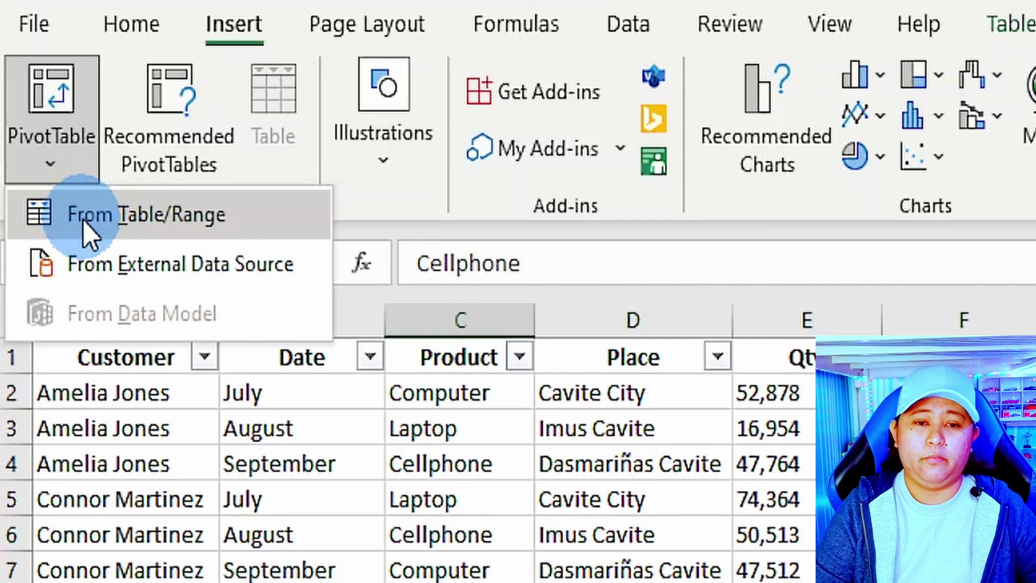
left_click(149, 218)
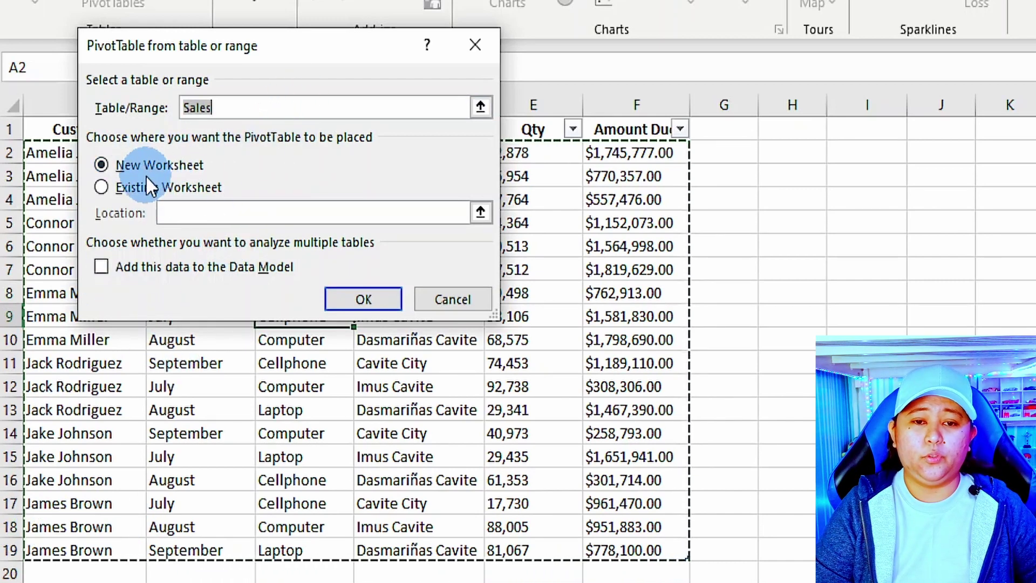
left_click(350, 300)
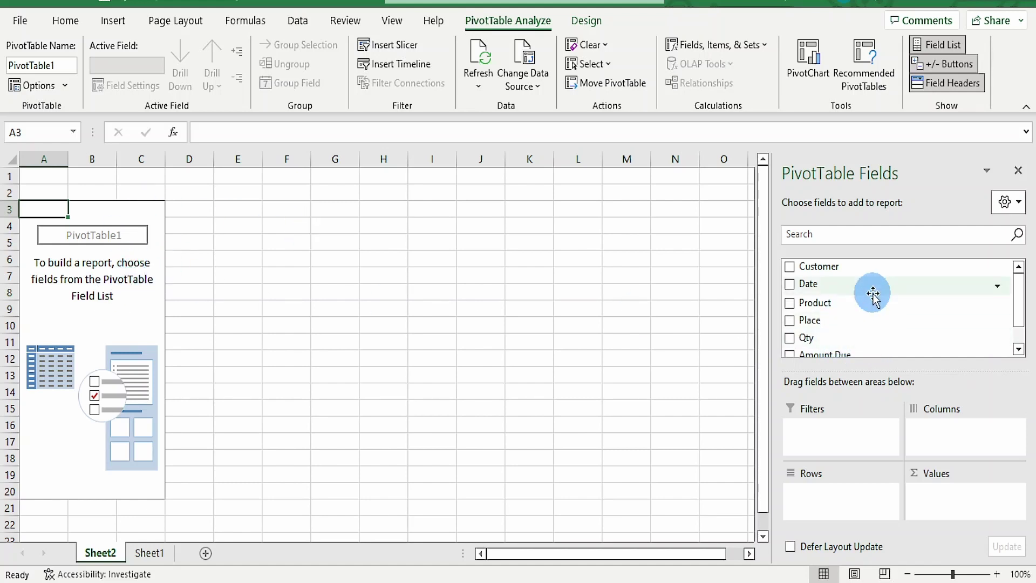
- Lay out PivotTable1 with Employee in Rows, Product in Columns and Sales Amount in Values
scroll(857, 313, "down", 1)
scroll(857, 313, "up", 1)
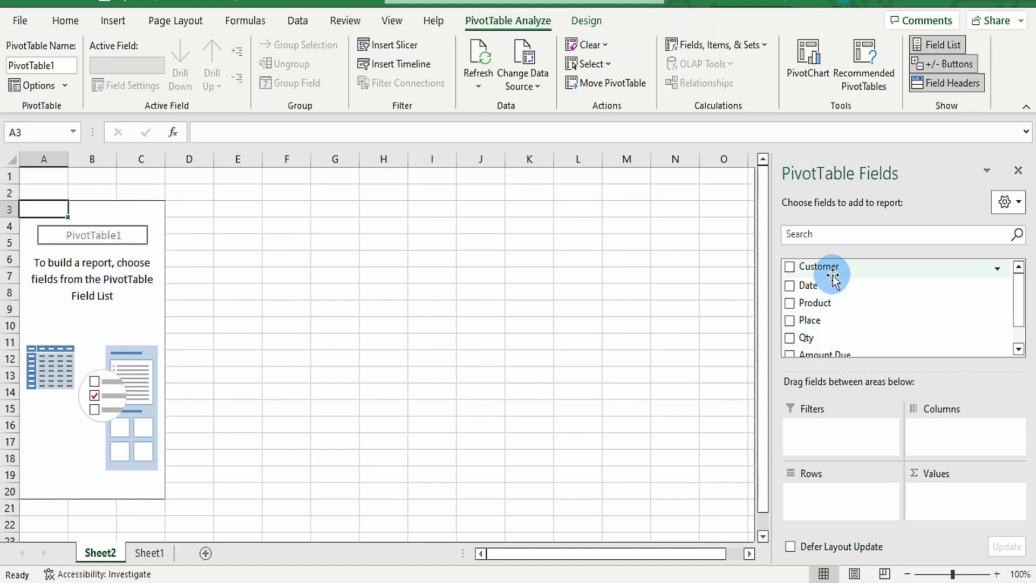
left_click_drag(829, 268, 829, 490)
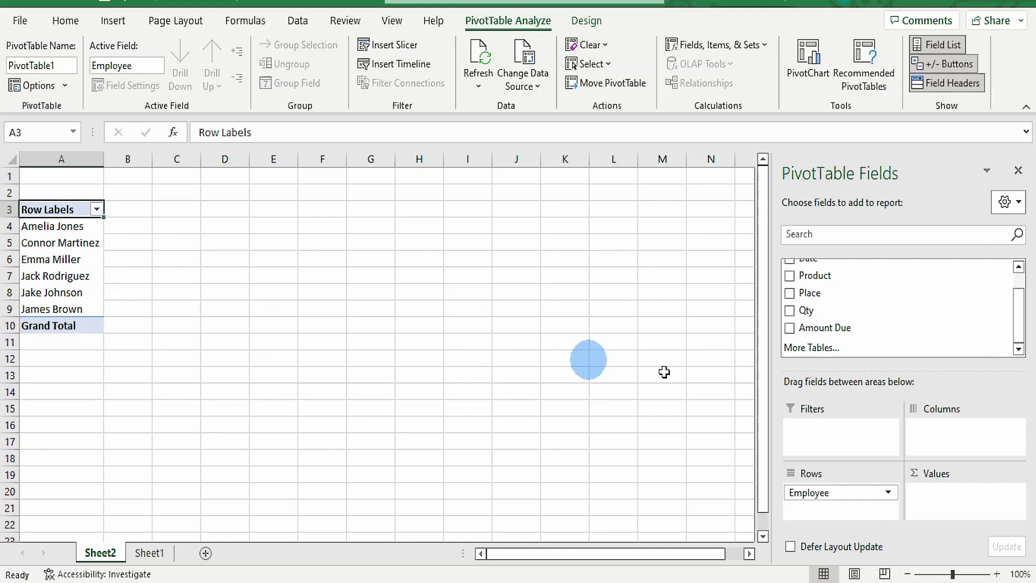
scroll(859, 286, "up", 1)
mouse_move(815, 301)
left_mouse_down()
mouse_move(976, 460)
mouse_move(964, 435)
left_mouse_up()
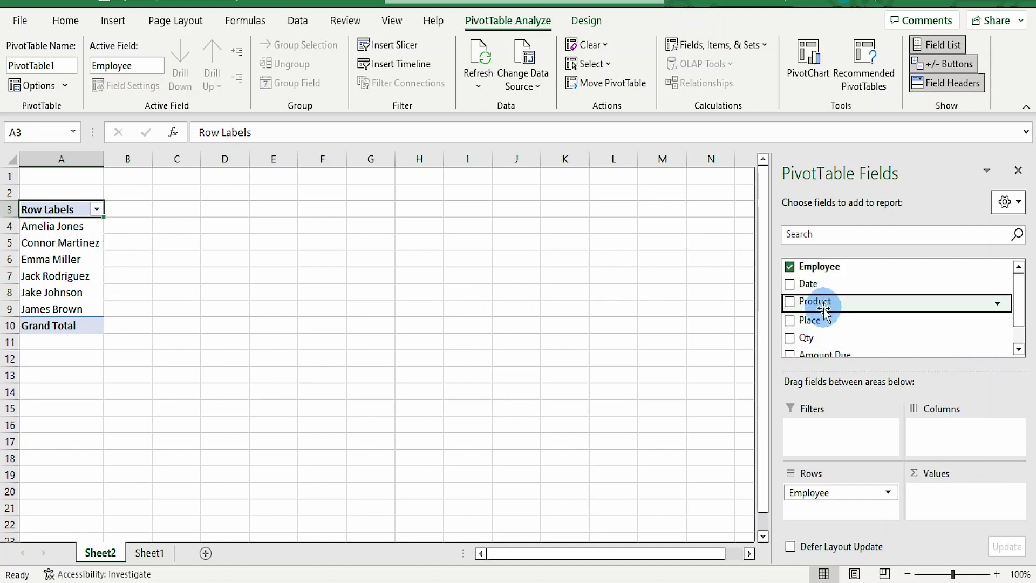
scroll(885, 302, "down", 1)
mouse_move(826, 328)
left_mouse_down()
mouse_move(916, 500)
mouse_move(946, 502)
left_mouse_up()
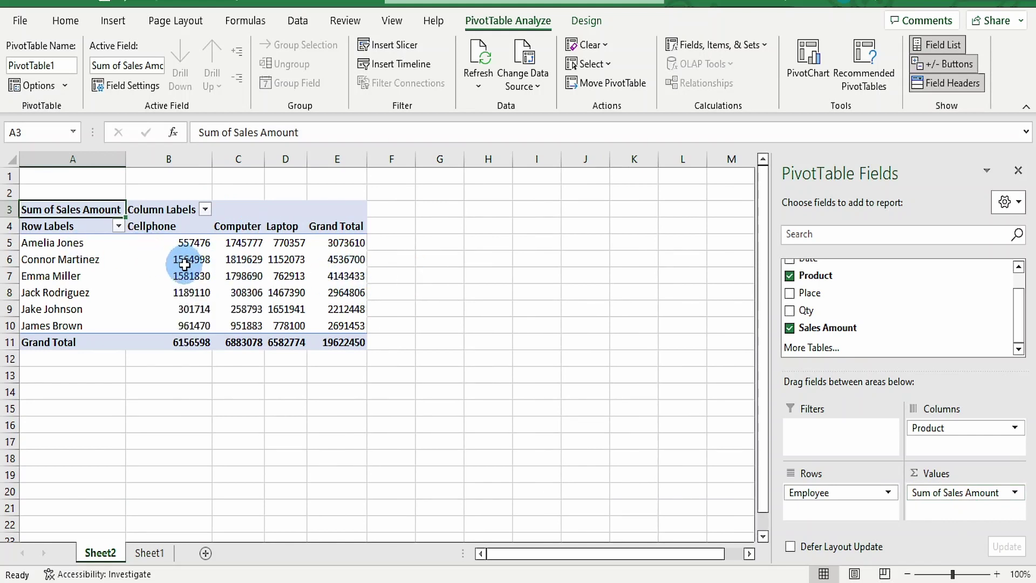
- Format the pivot values as Number with 1000 separators, 0 decimals and red negatives
right_click(184, 265)
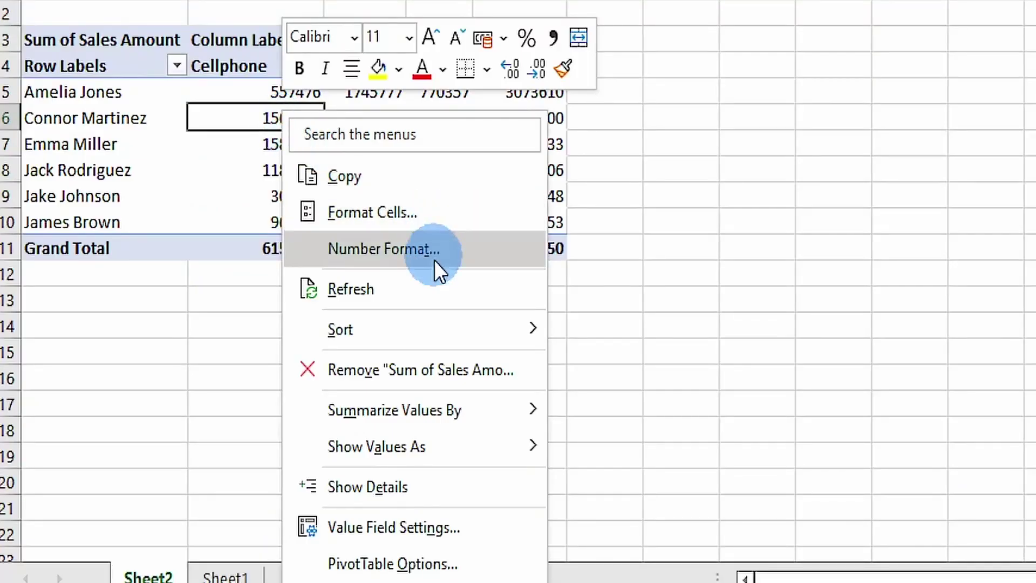
left_click(244, 348)
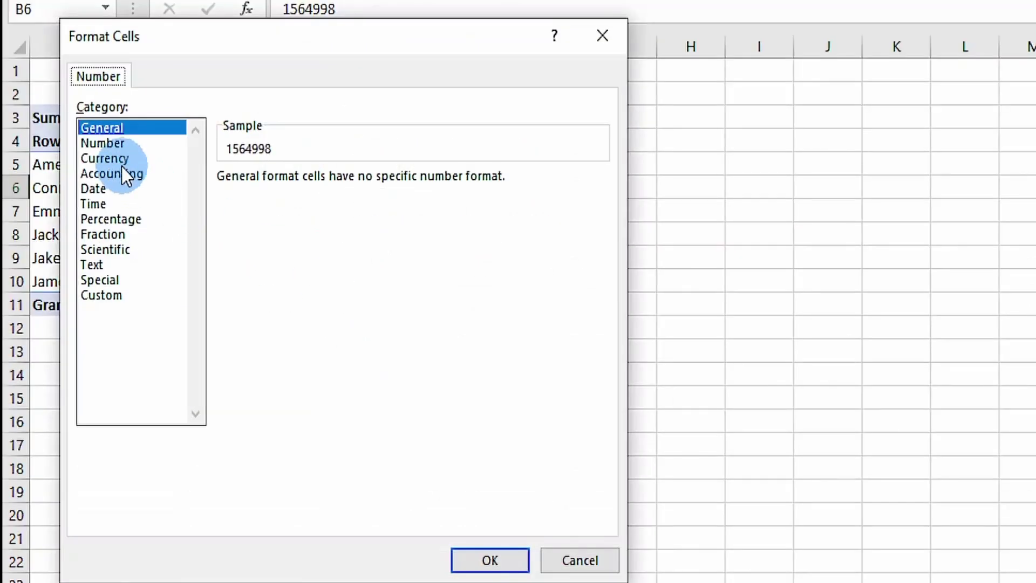
left_click(109, 145)
left_click(258, 210)
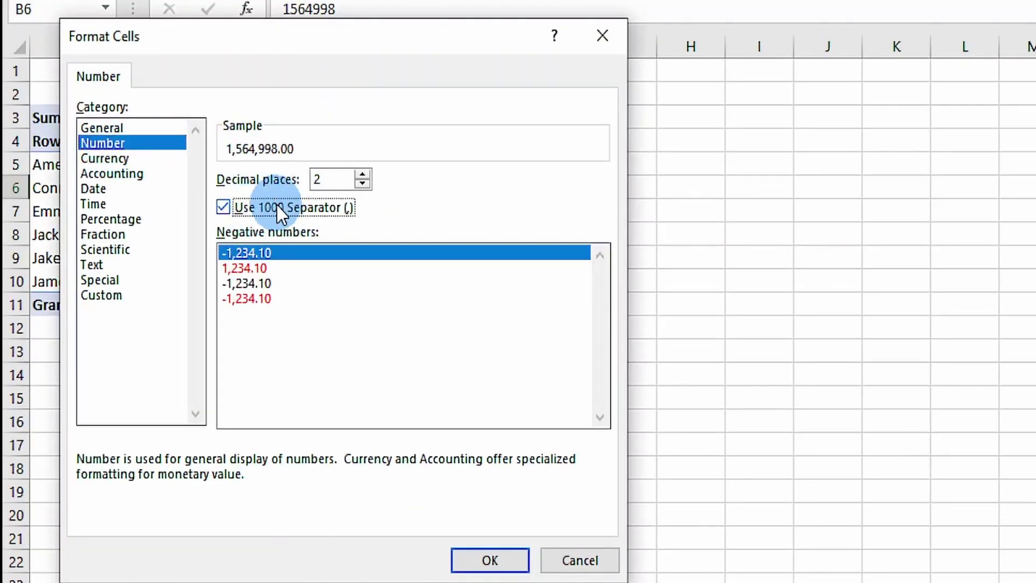
left_click(255, 298)
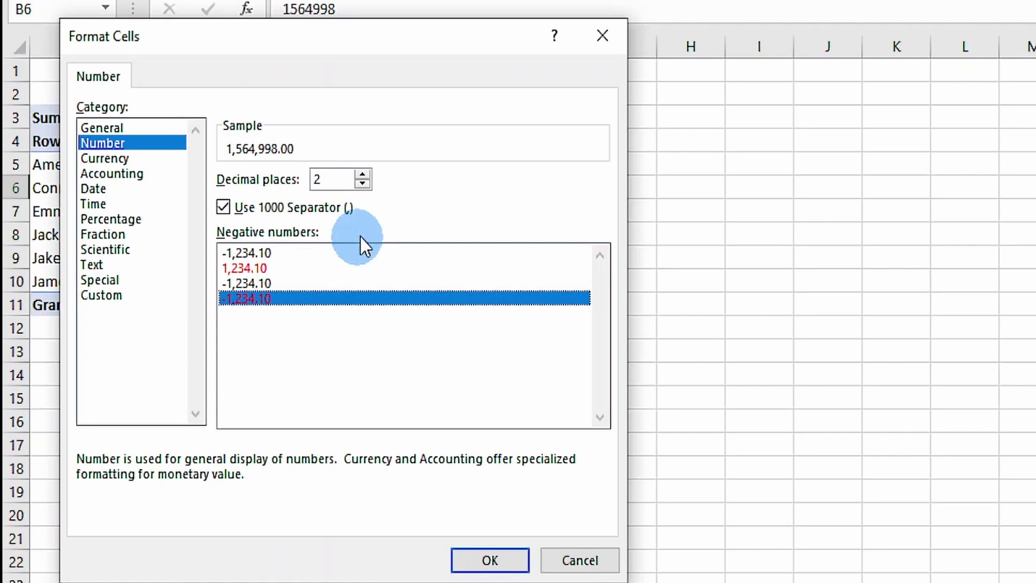
left_click(363, 184)
left_click(363, 184)
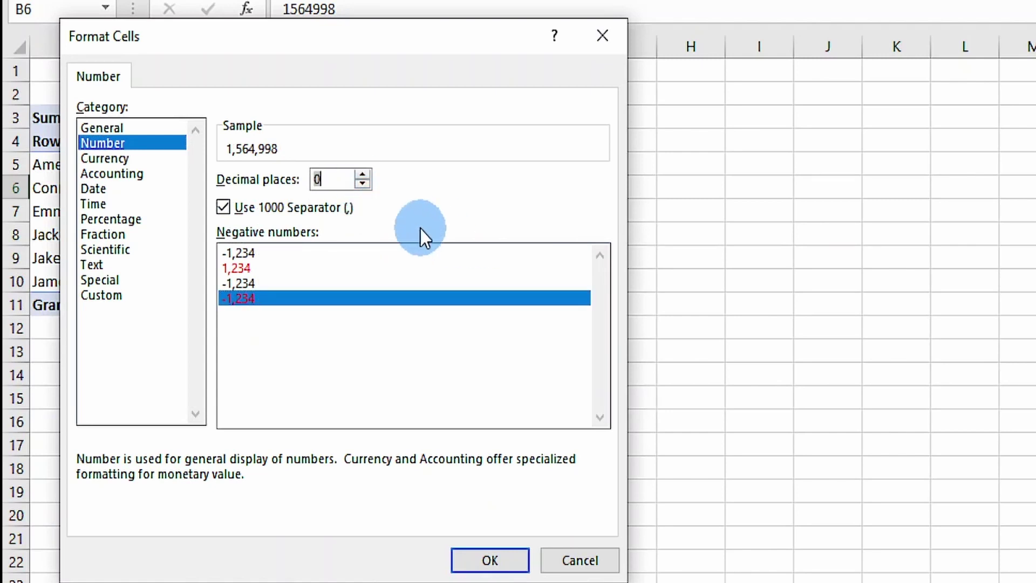
left_click(486, 561)
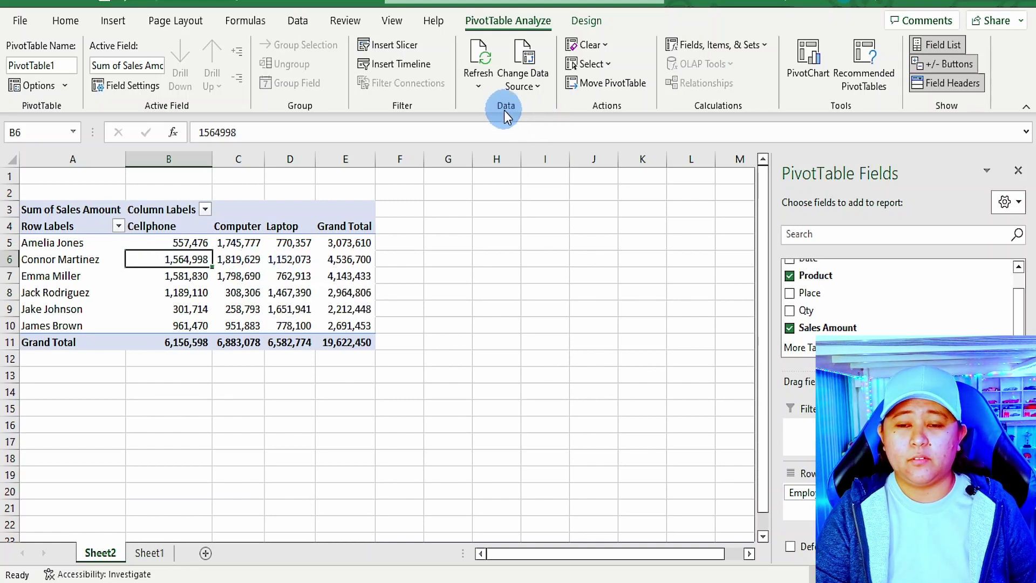
left_click(112, 24)
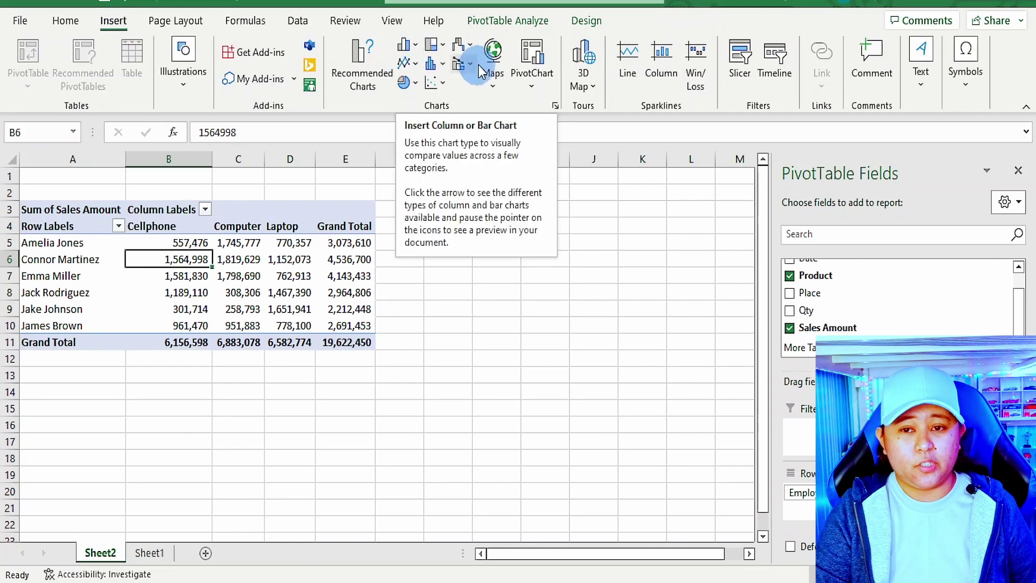
left_click(499, 27)
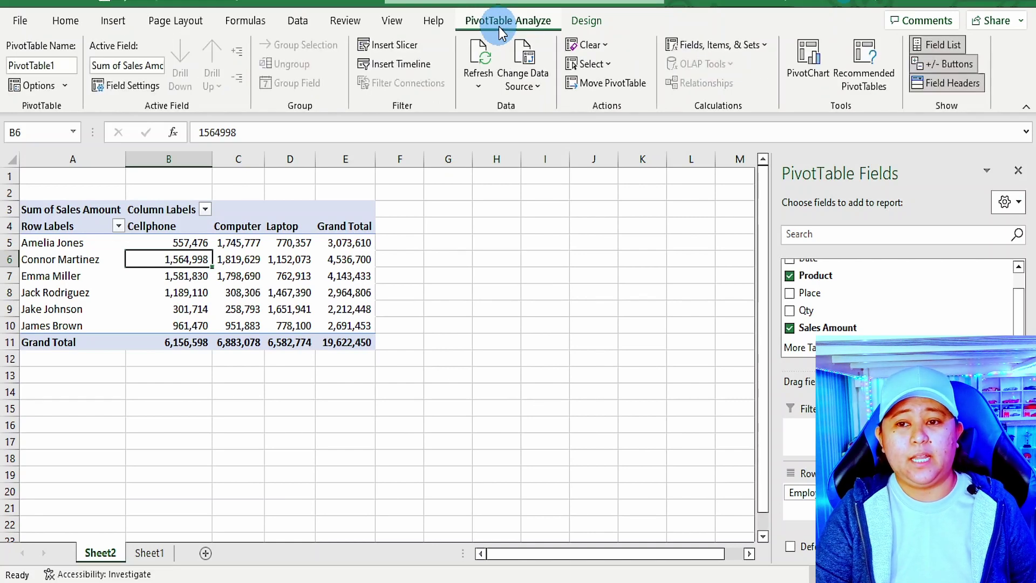
left_click(806, 76)
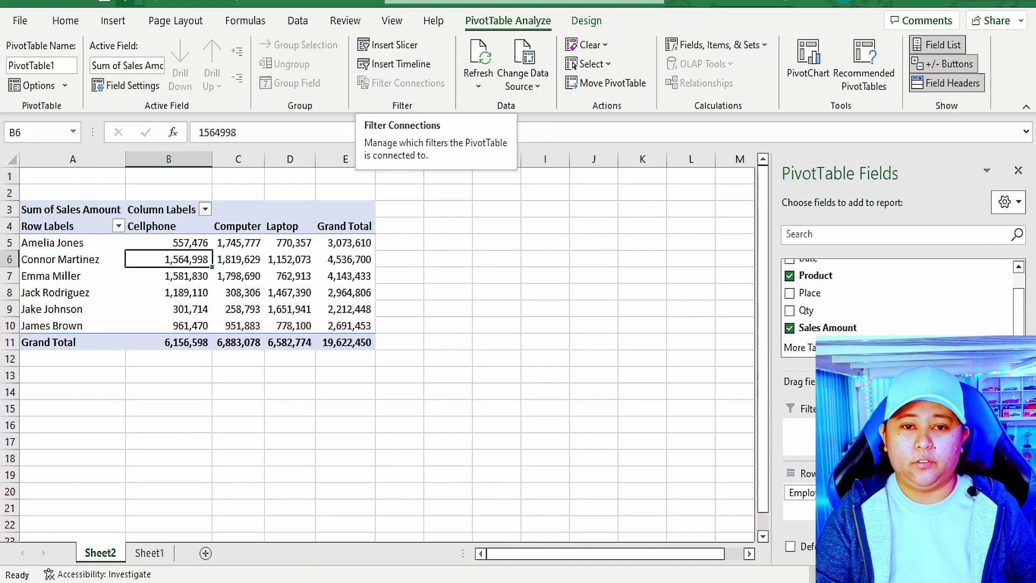
left_click(112, 21)
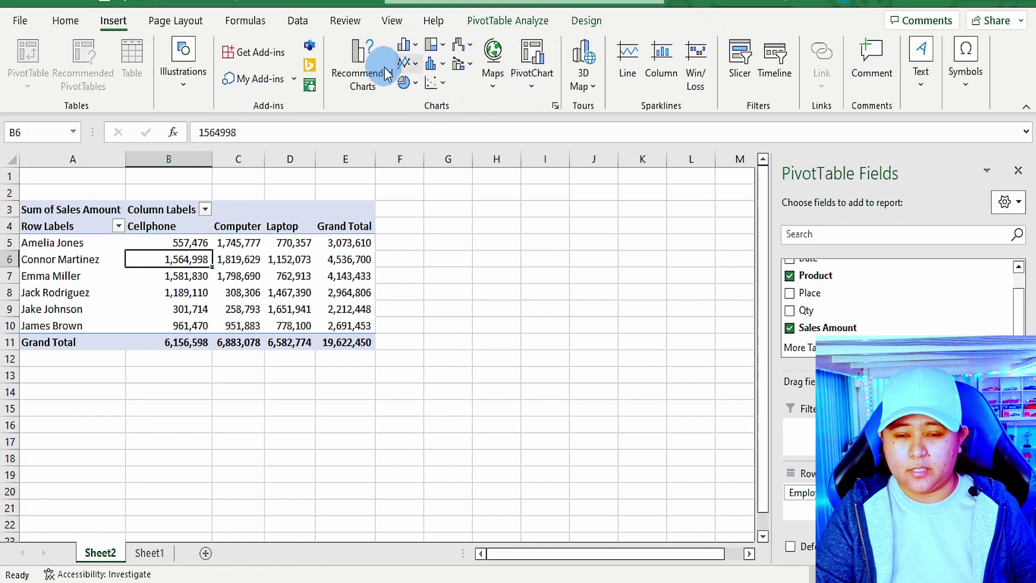
- Insert a clustered column pivot chart and move it below the pivot table
left_click(417, 48)
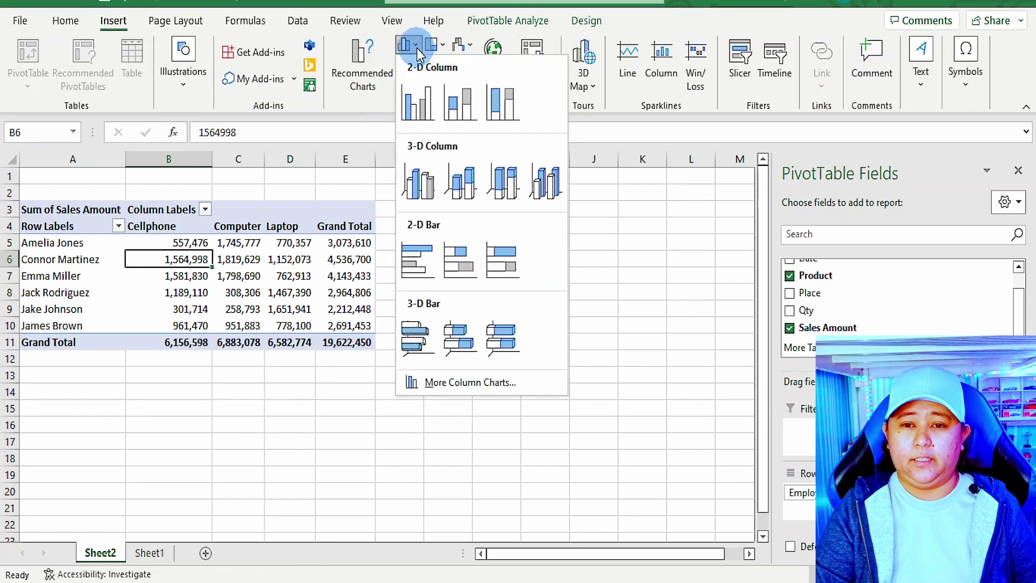
left_click(419, 115)
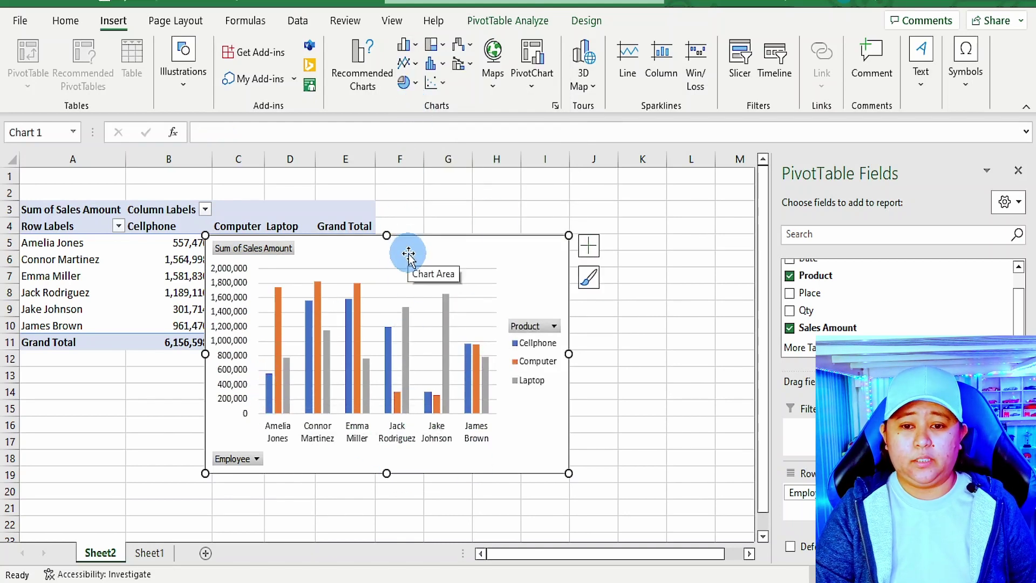
mouse_move(386, 252)
left_mouse_down()
mouse_move(205, 310)
mouse_move(214, 367)
mouse_move(207, 360)
left_mouse_up()
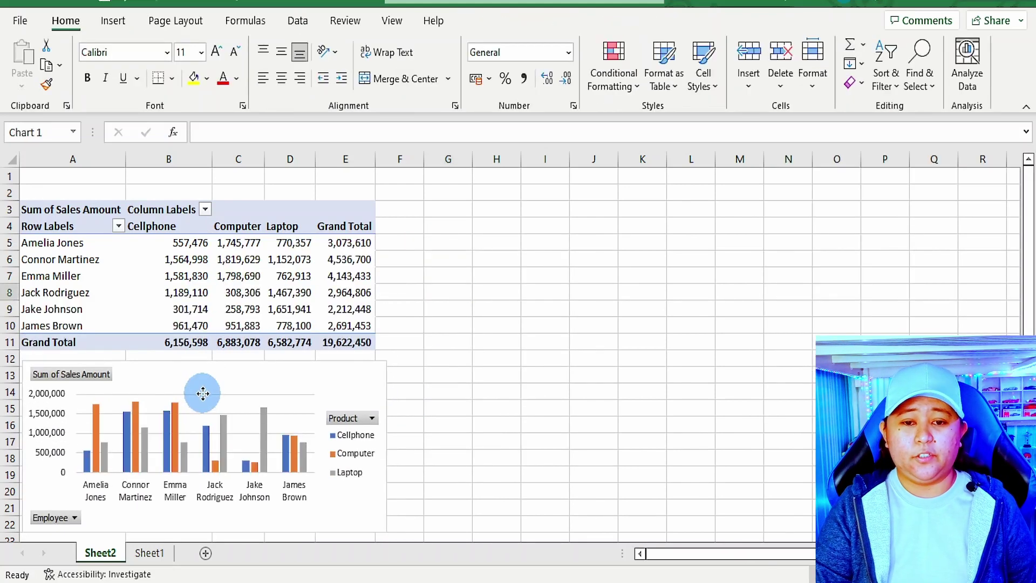
left_click(223, 259)
left_click(180, 243)
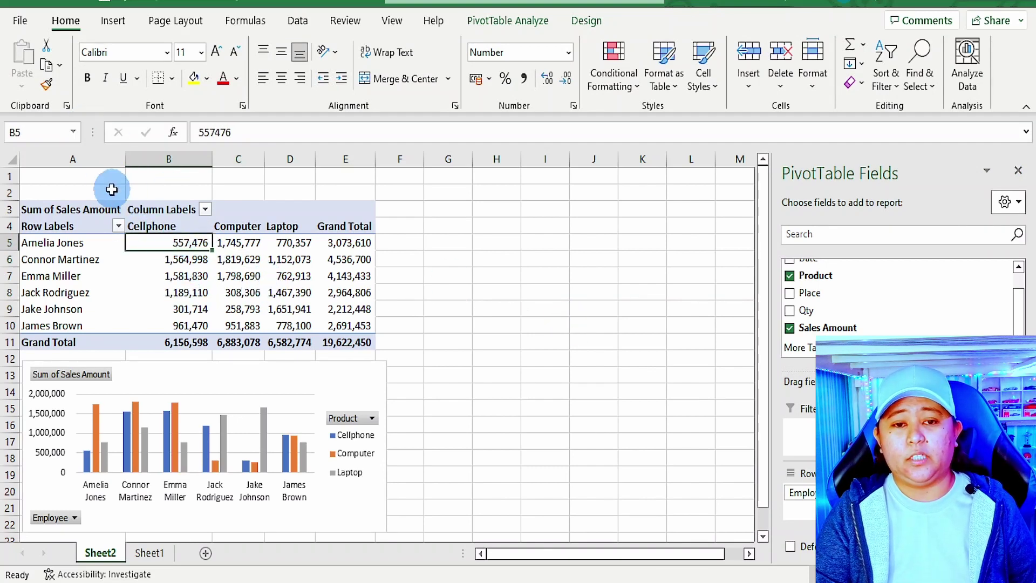
- Add Place as a report filter and filter the pivot to Cavite City
scroll(854, 298, "up", 1)
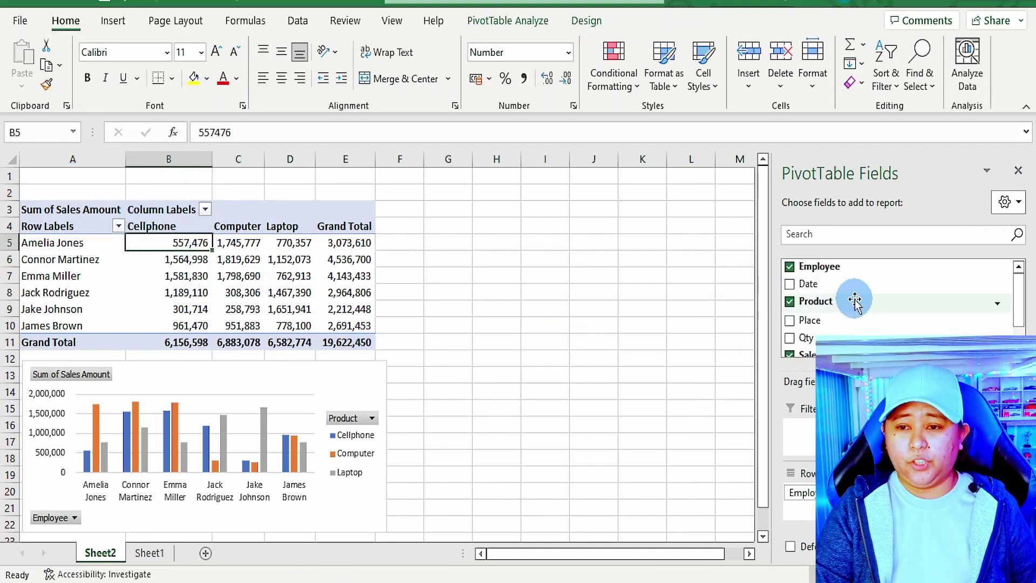
left_click_drag(875, 315, 840, 432)
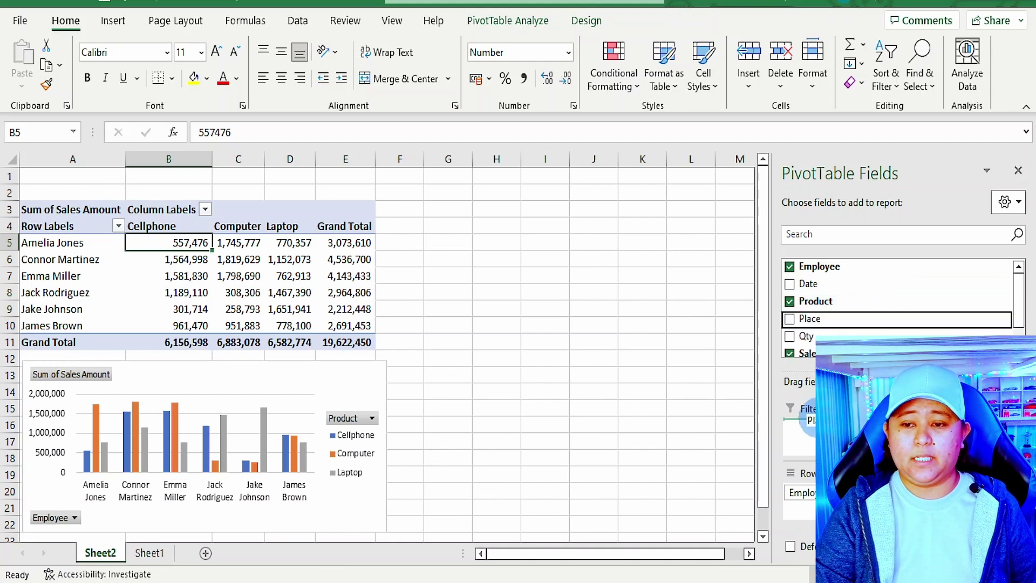
left_click(206, 177)
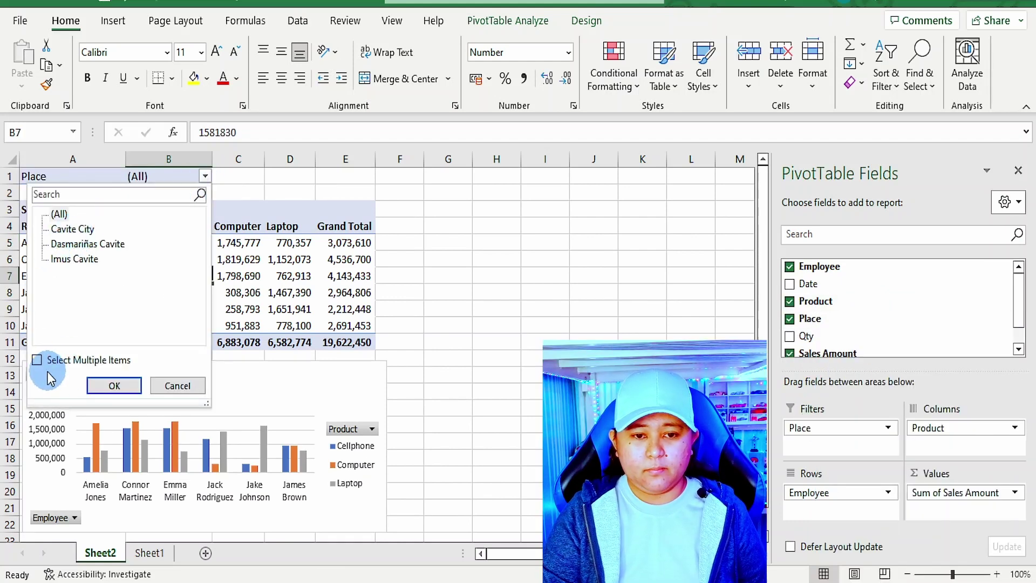
left_click(46, 362)
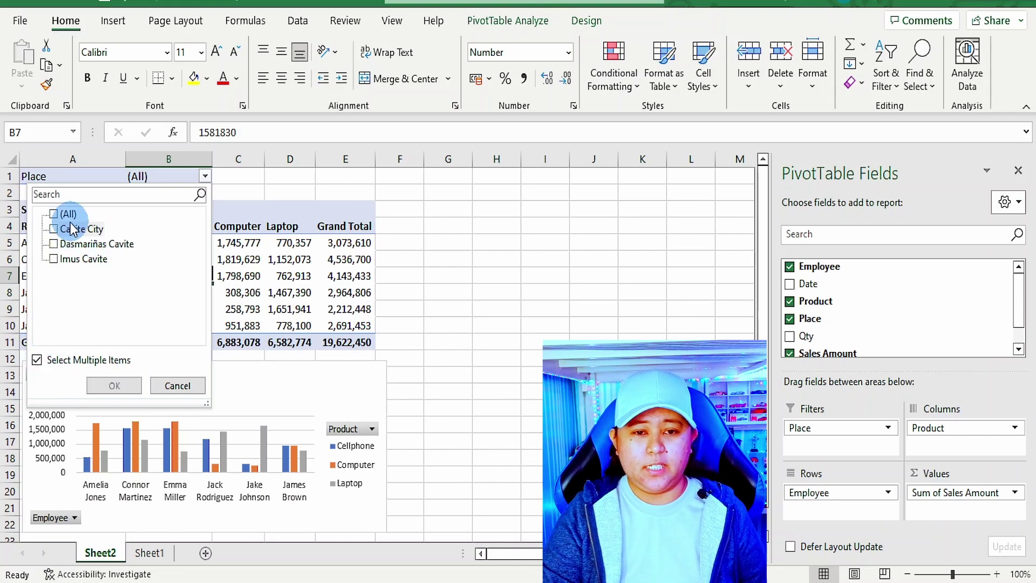
left_click(116, 393)
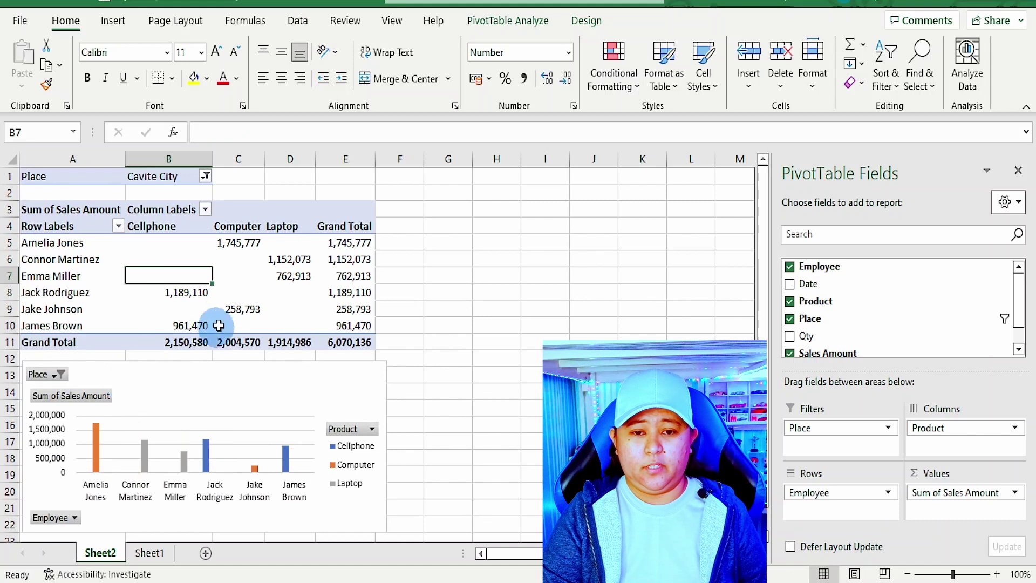
left_click(274, 254)
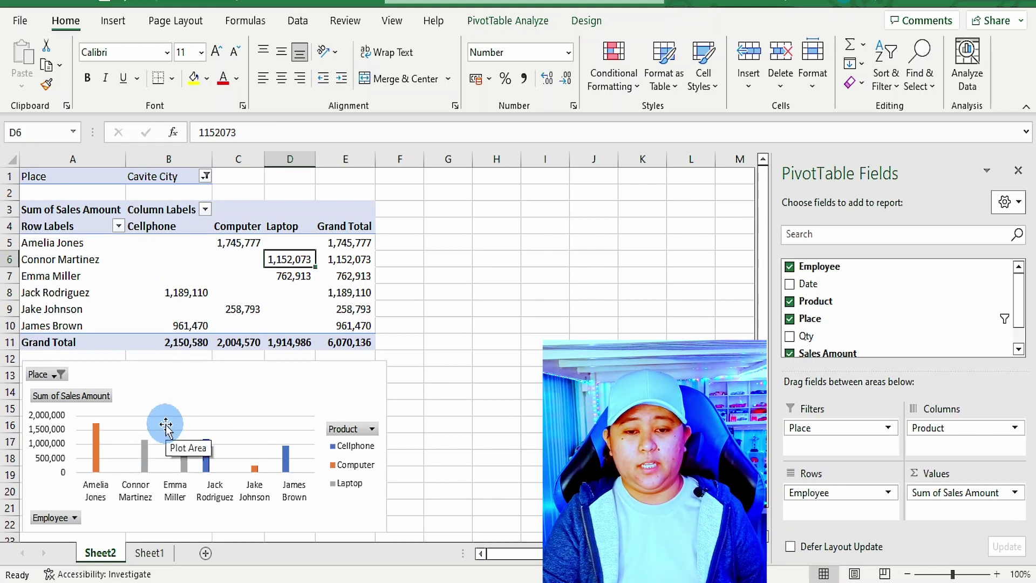
left_click(159, 256)
left_click(280, 273)
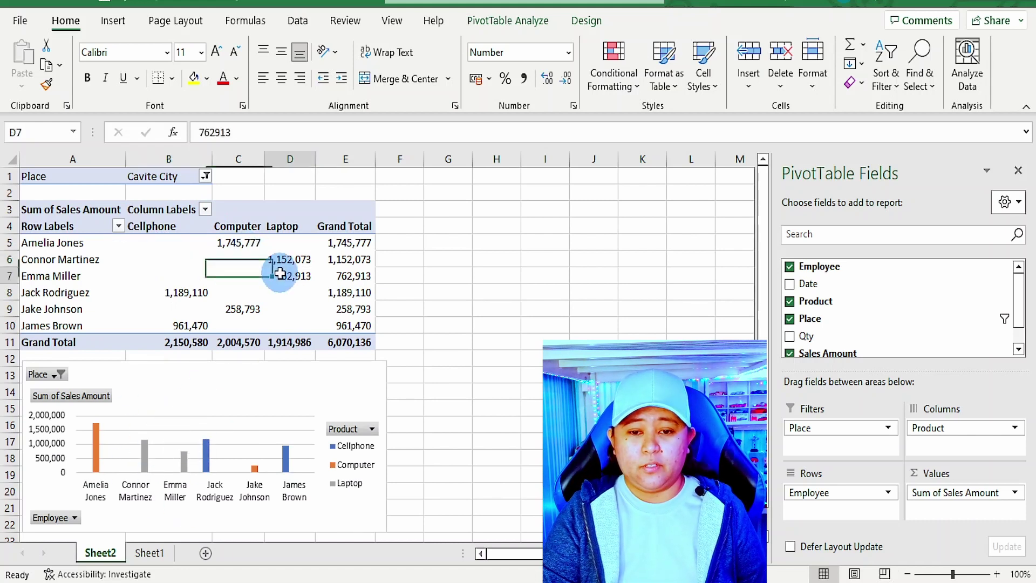
- Switch the Place filter to Dasmariñas Cavite, then remove Place from the Filters area
left_click(206, 179)
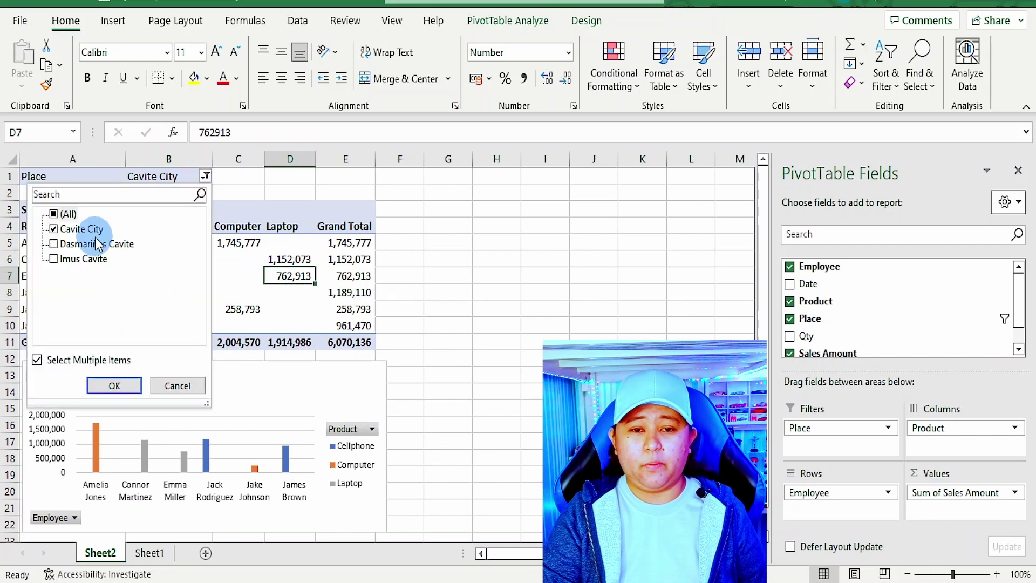
left_click(65, 243)
left_click(113, 387)
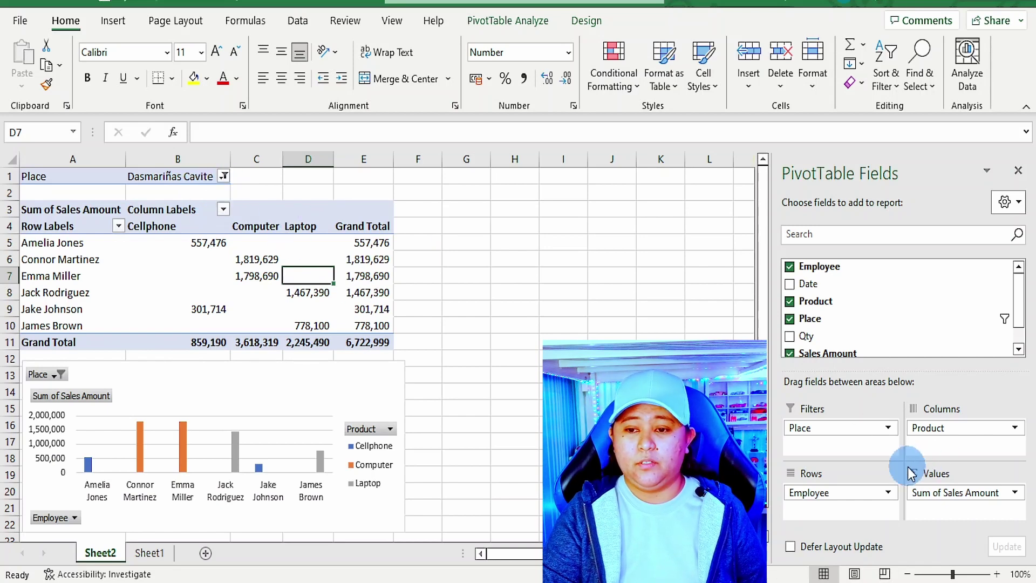
left_click_drag(826, 427, 398, 324)
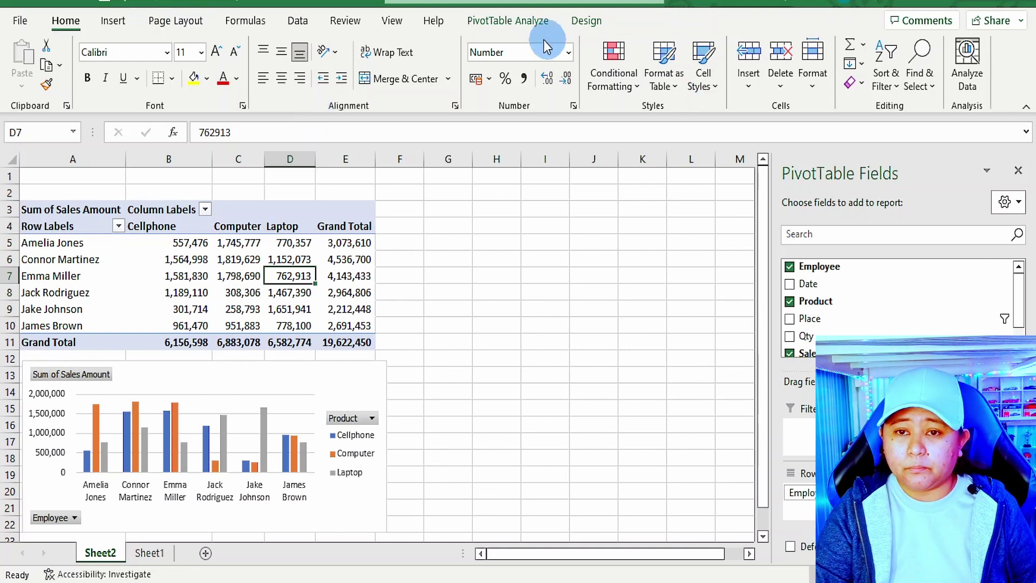
left_click(499, 31)
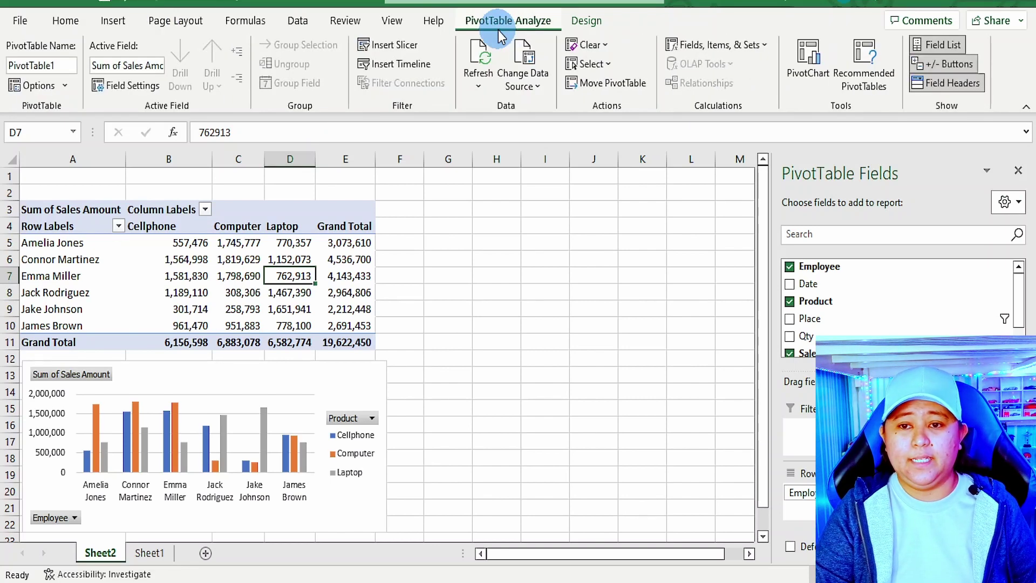
- Insert a slicer for the Place field on the pivot
left_click(387, 47)
mouse_move(208, 52)
left_mouse_down()
mouse_move(452, 151)
mouse_move(433, 162)
left_mouse_up()
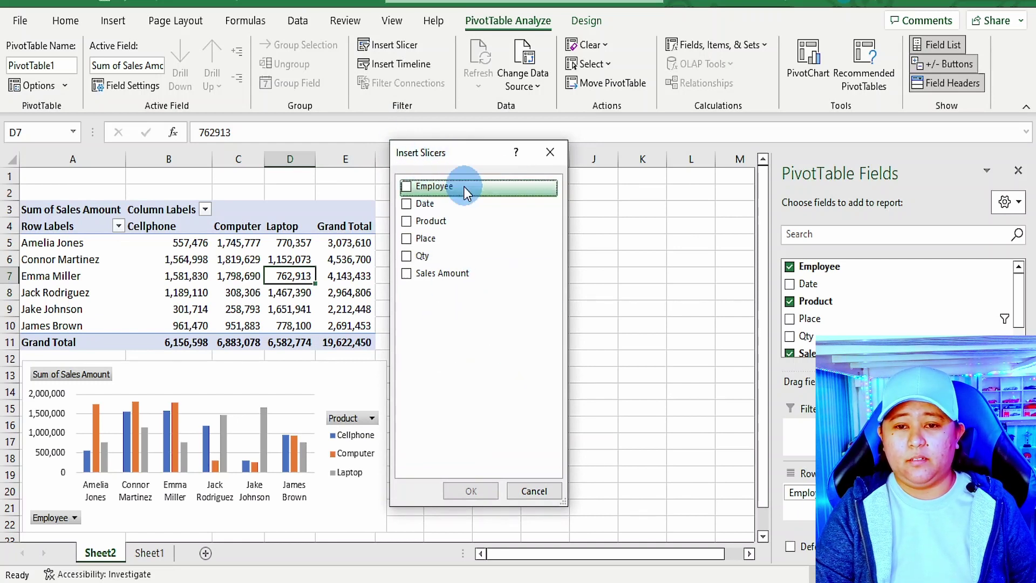
left_click_drag(475, 160, 480, 160)
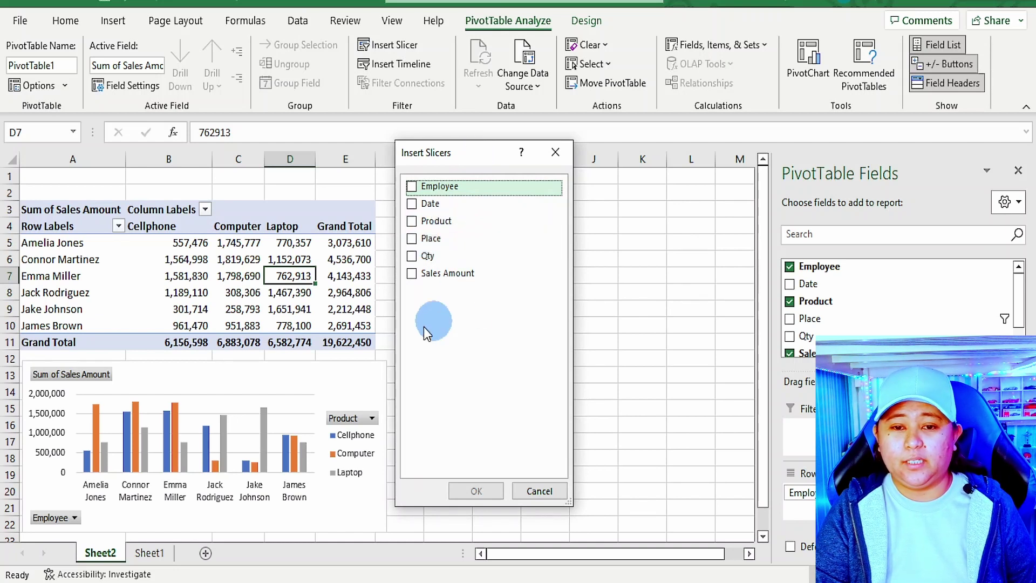
left_click(423, 245)
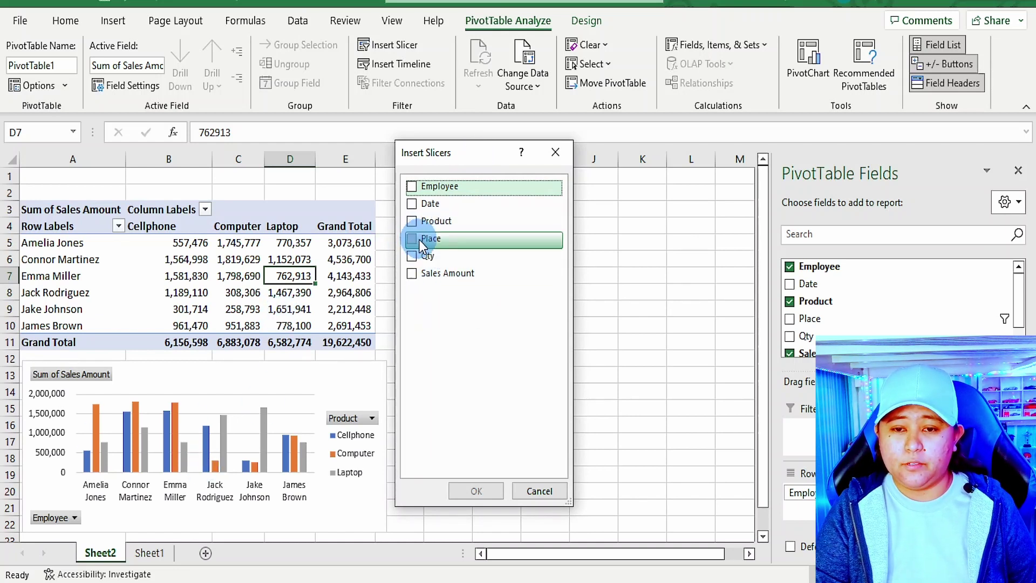
left_click(468, 490)
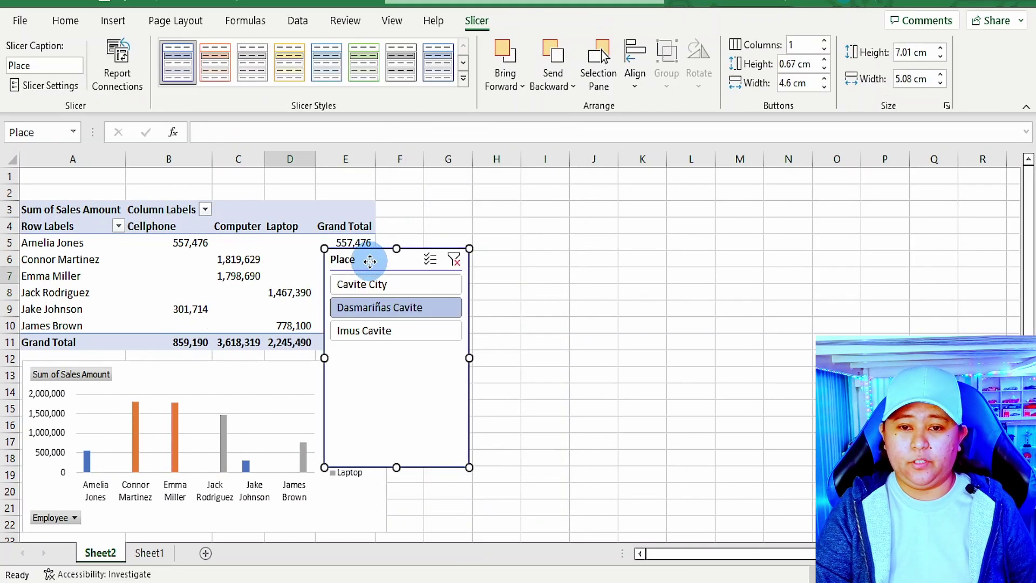
- Move the Place slicer beside the pivot and test each place, ending on Cavite City
left_click_drag(370, 261, 433, 195)
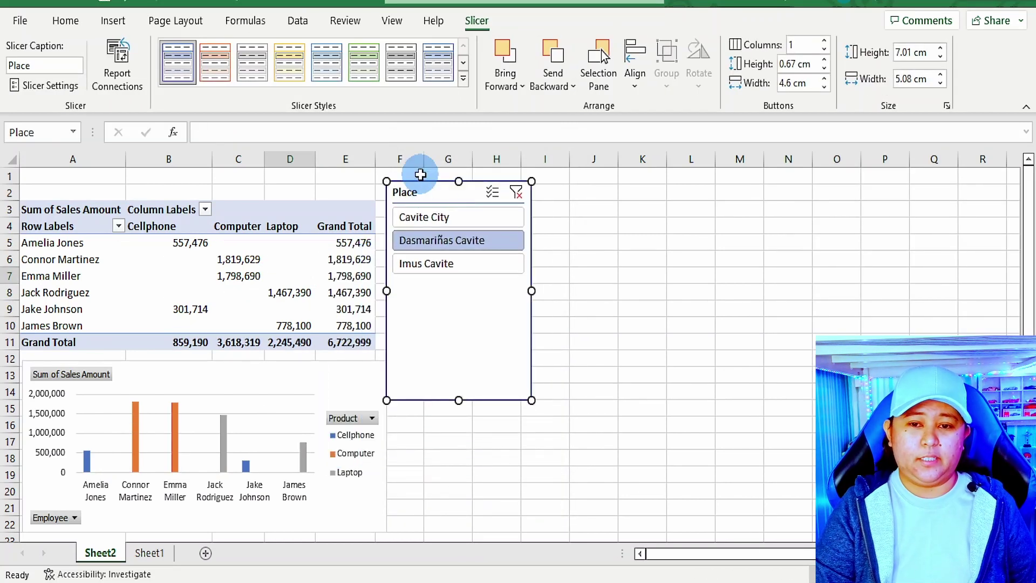
left_click(448, 218)
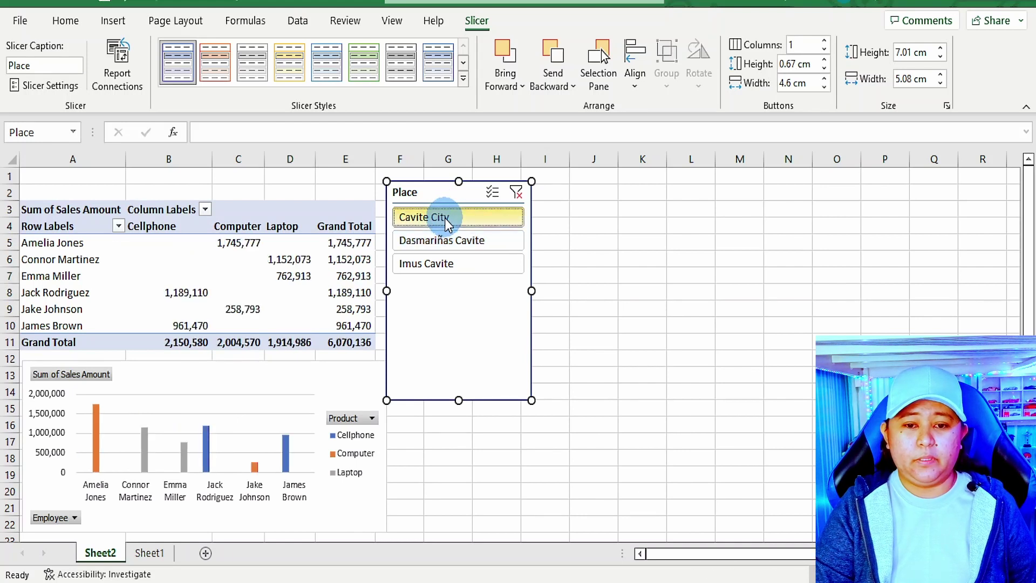
left_click(464, 242)
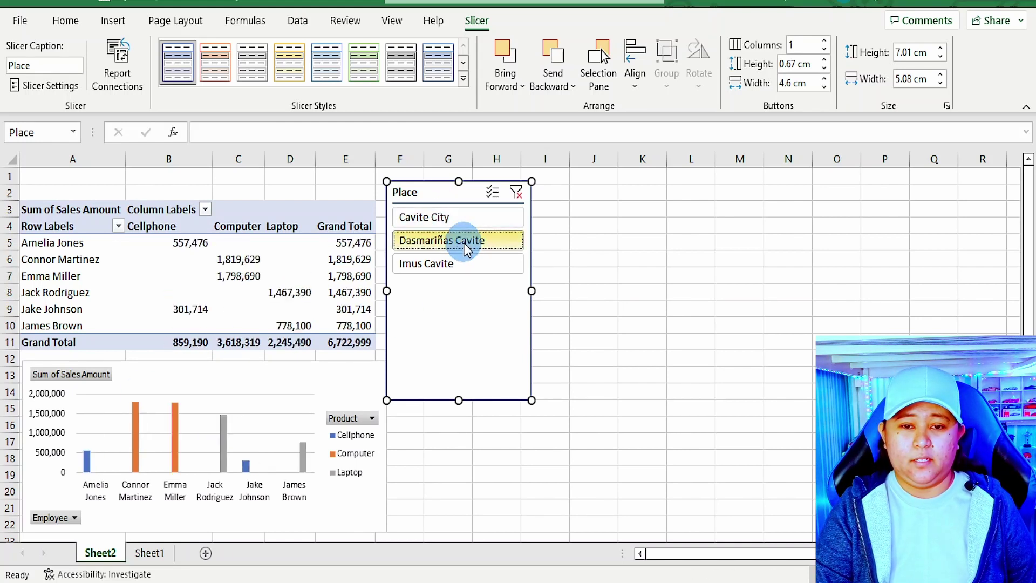
left_click(445, 264)
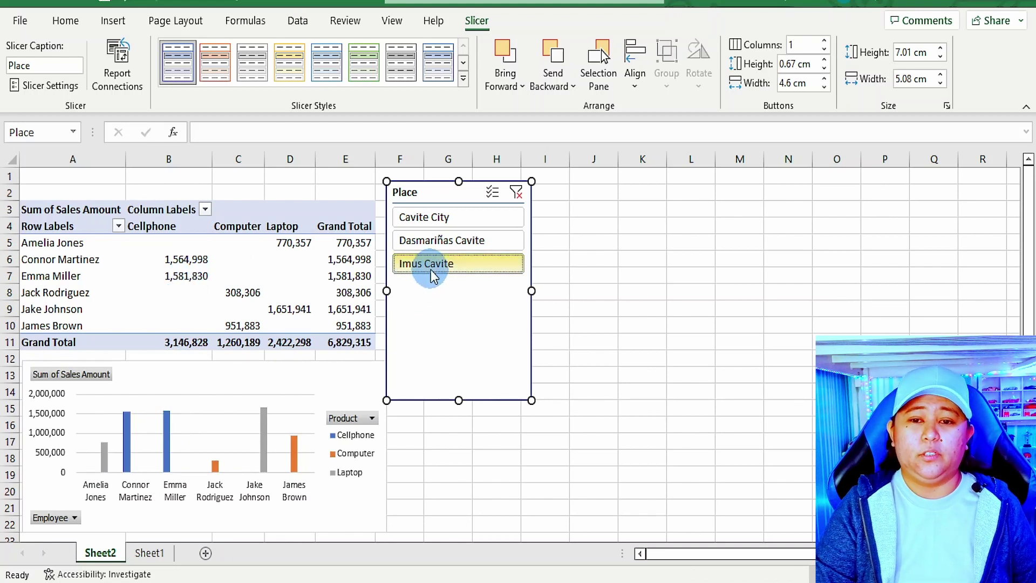
left_click(441, 241)
left_click(459, 217)
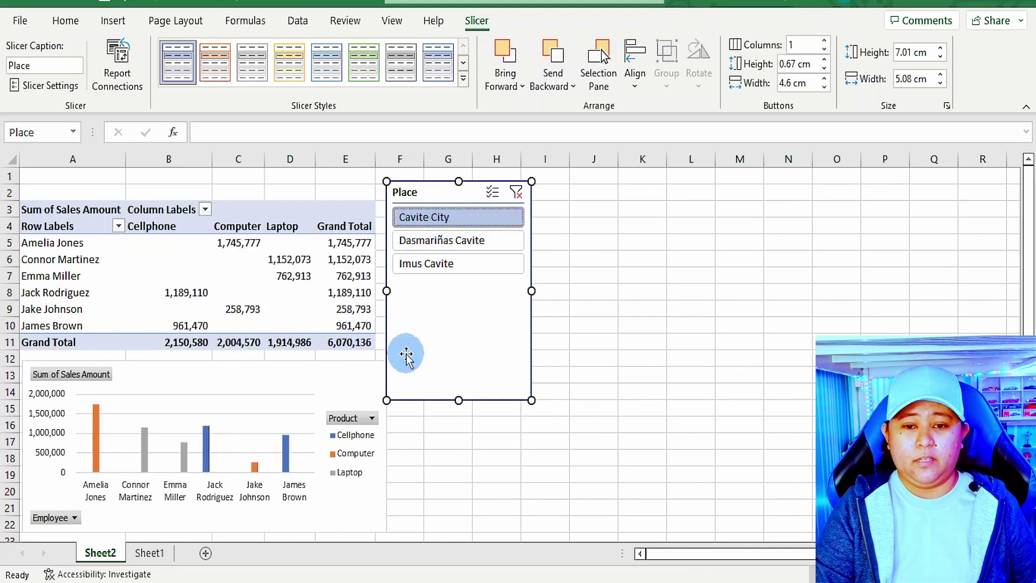
left_click(277, 392)
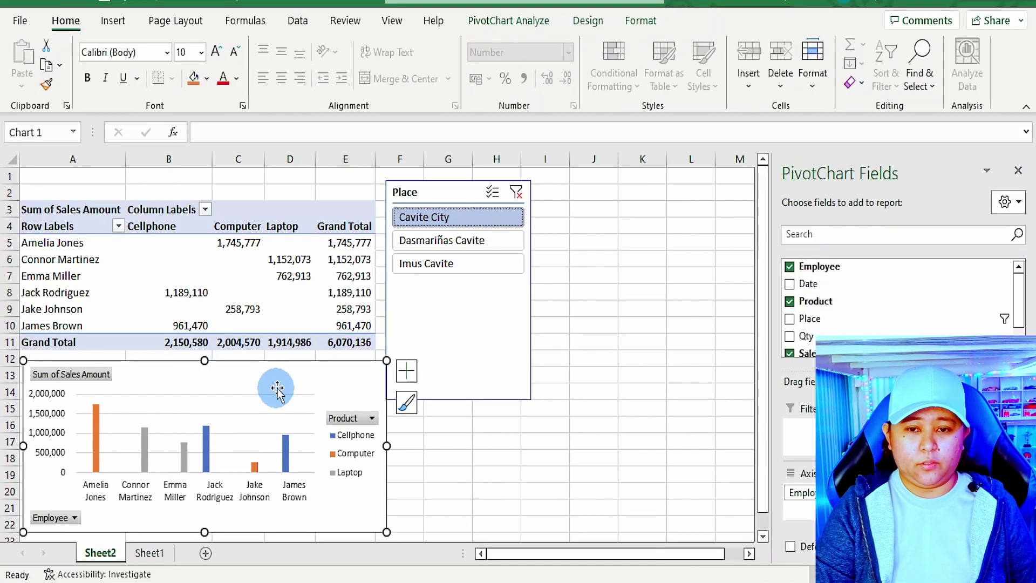
- Cut the chart and Place slicer from Sheet2 and paste them at A1 of new Sheet3
left_click(440, 199, "ctrl")
right_click(440, 199)
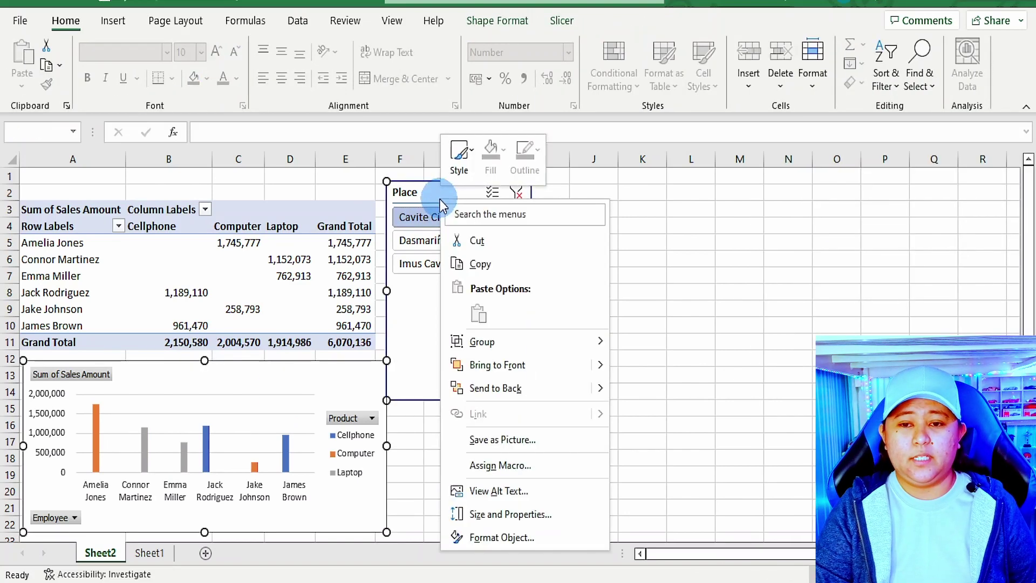
left_click(470, 236)
left_click(203, 551)
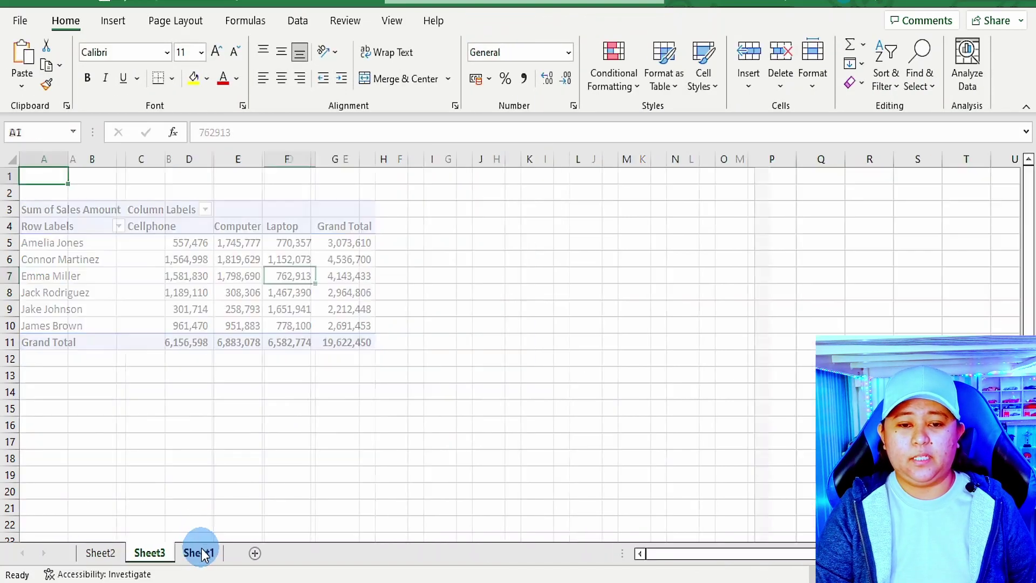
right_click(49, 182)
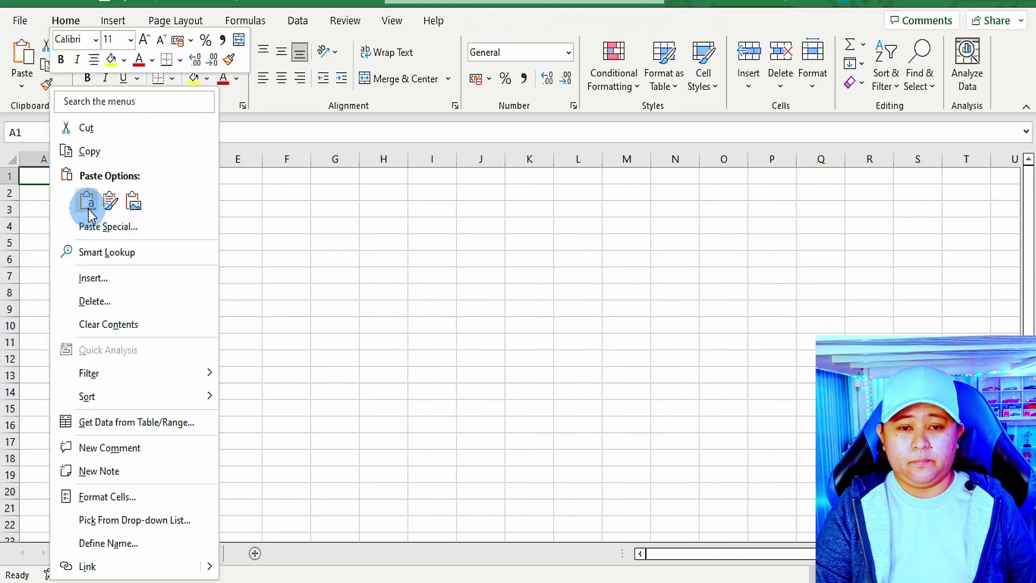
left_click(88, 202)
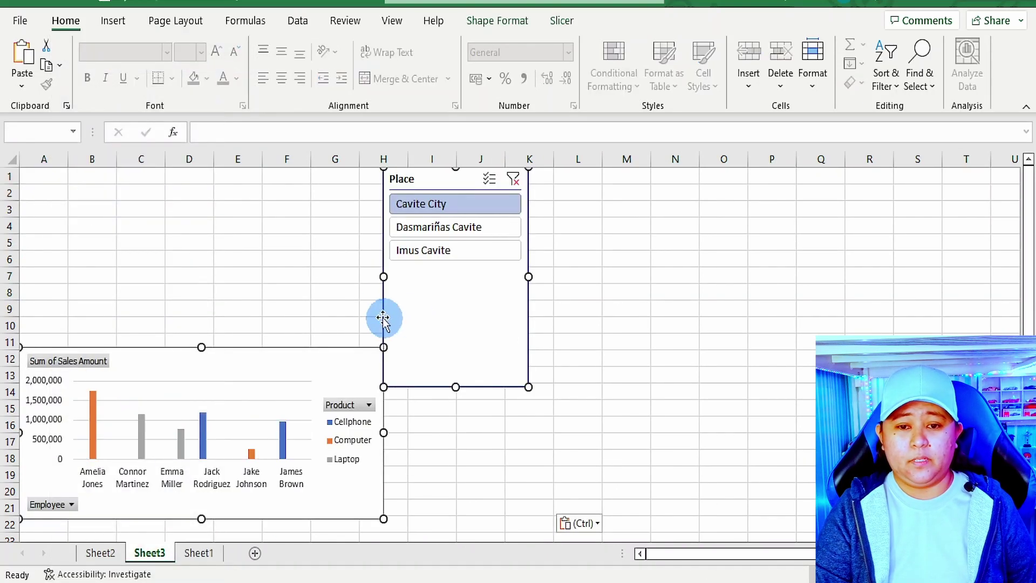
- Move the chart to the top of Sheet3 with the slicer just right of it
left_click(381, 314)
left_click(230, 355)
left_click_drag(230, 355, 235, 182)
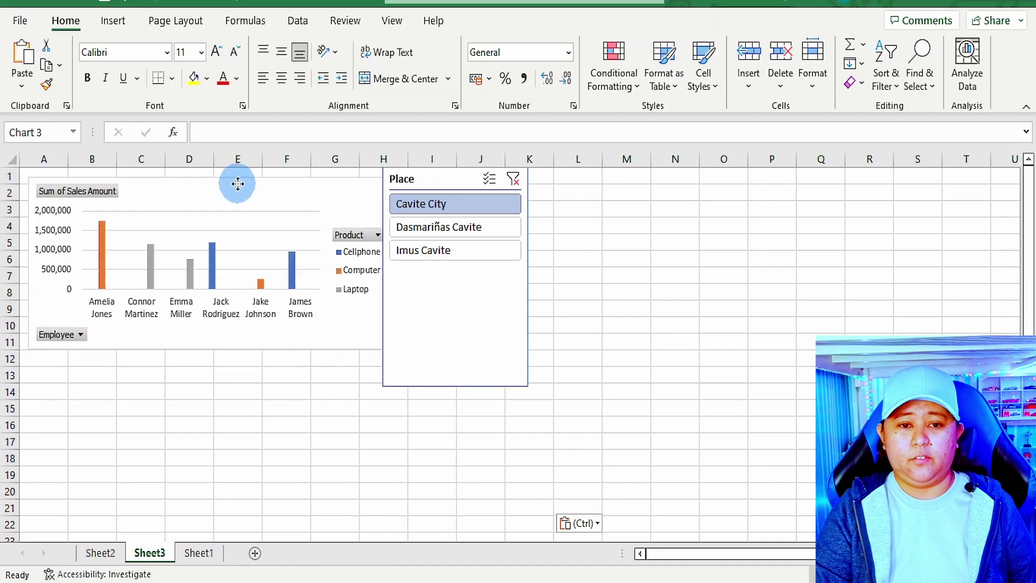
left_click_drag(457, 194, 476, 201)
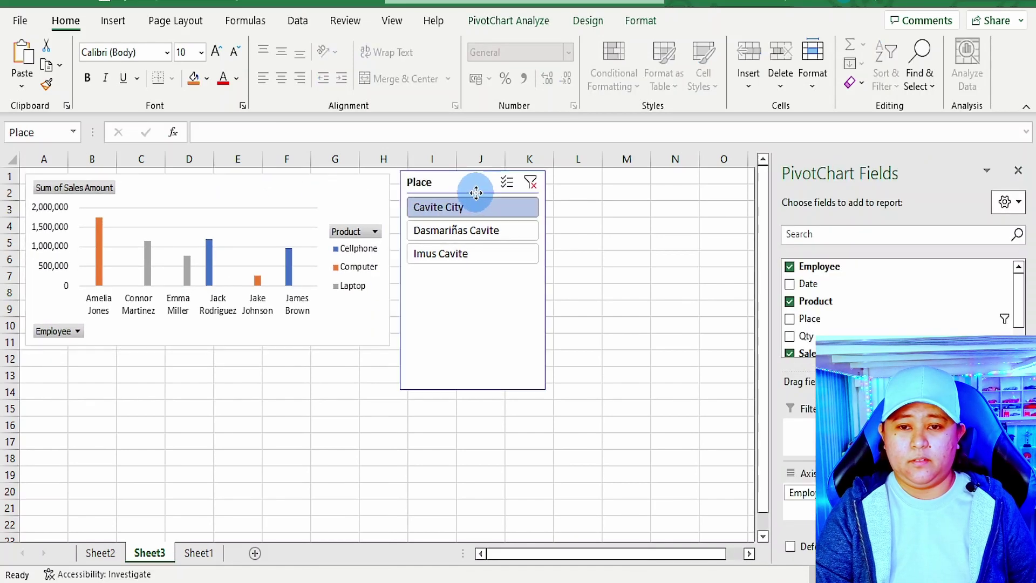
left_click(626, 292)
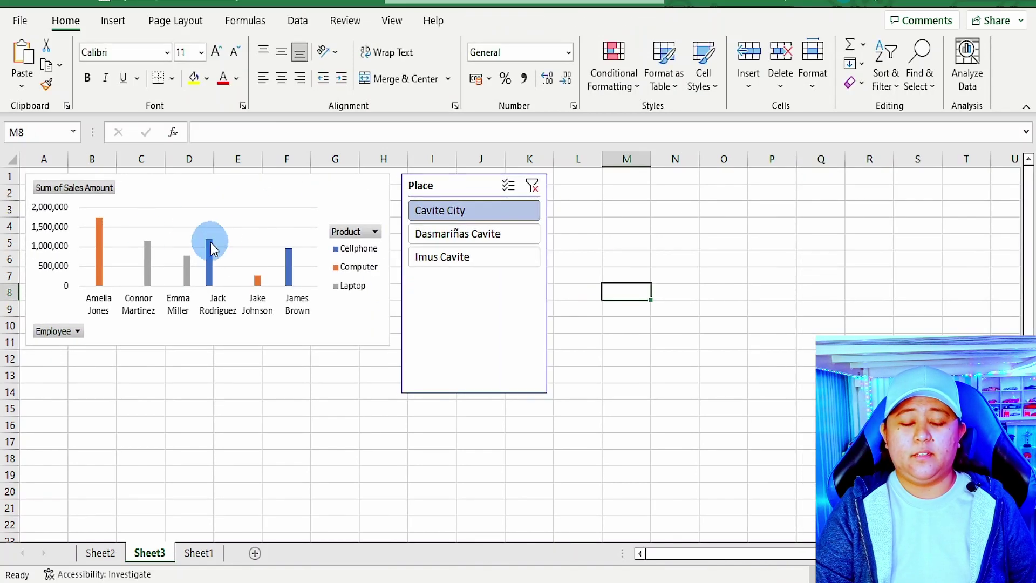
left_click(246, 213)
- Test the slicer on each place, leaving the chart filtered to Dasmariñas Cavite
left_click(458, 240)
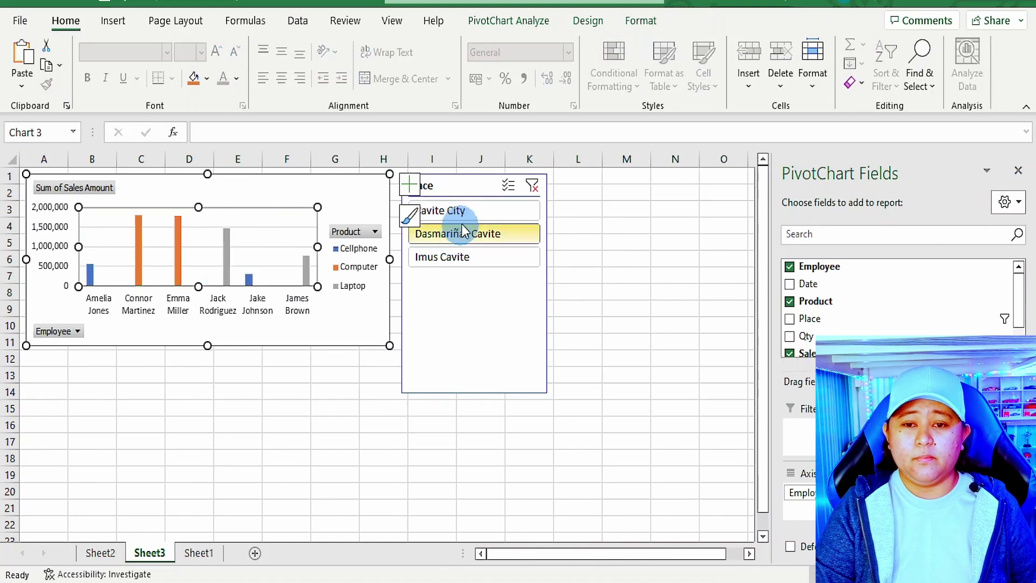
left_click(461, 211)
left_click(455, 257)
left_click(457, 233)
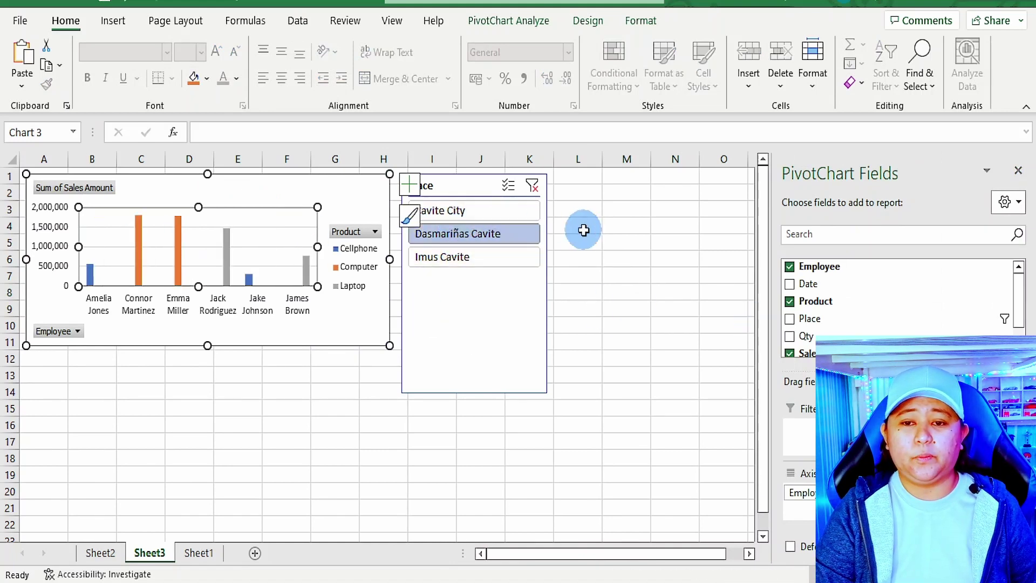
left_click(584, 230)
left_click(433, 213)
left_click(444, 235)
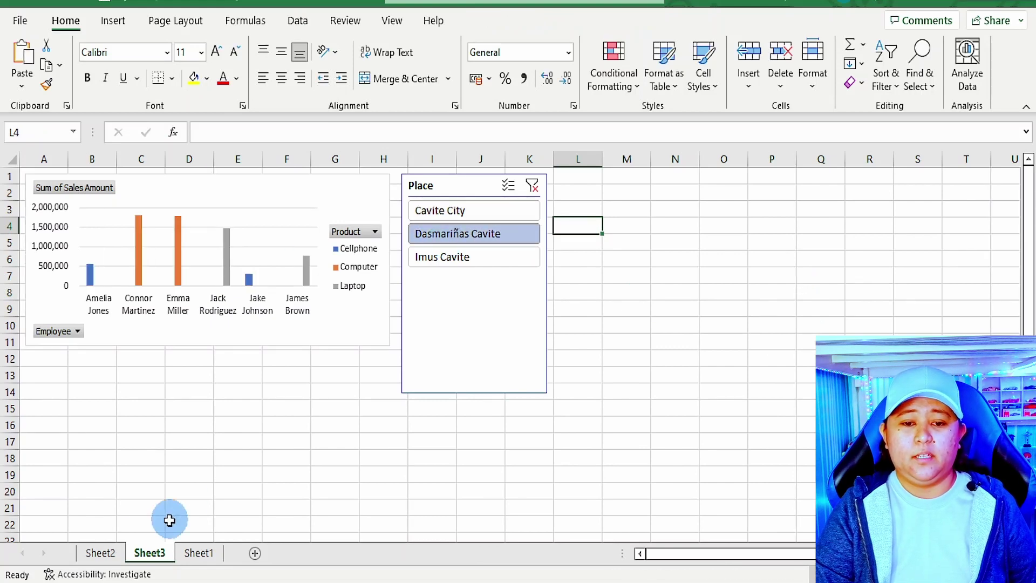
left_click(126, 551)
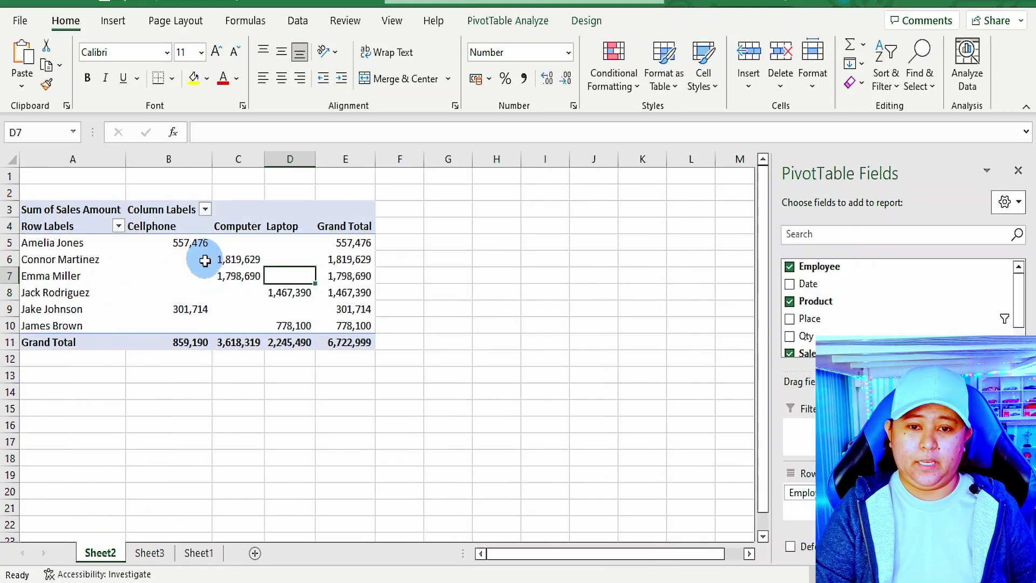
left_click(148, 552)
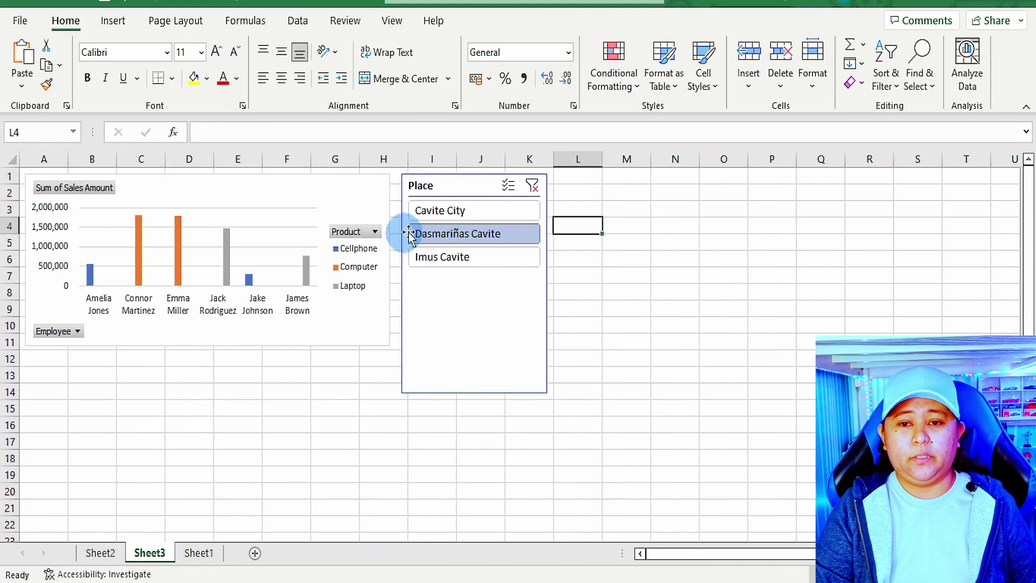
left_click(452, 212)
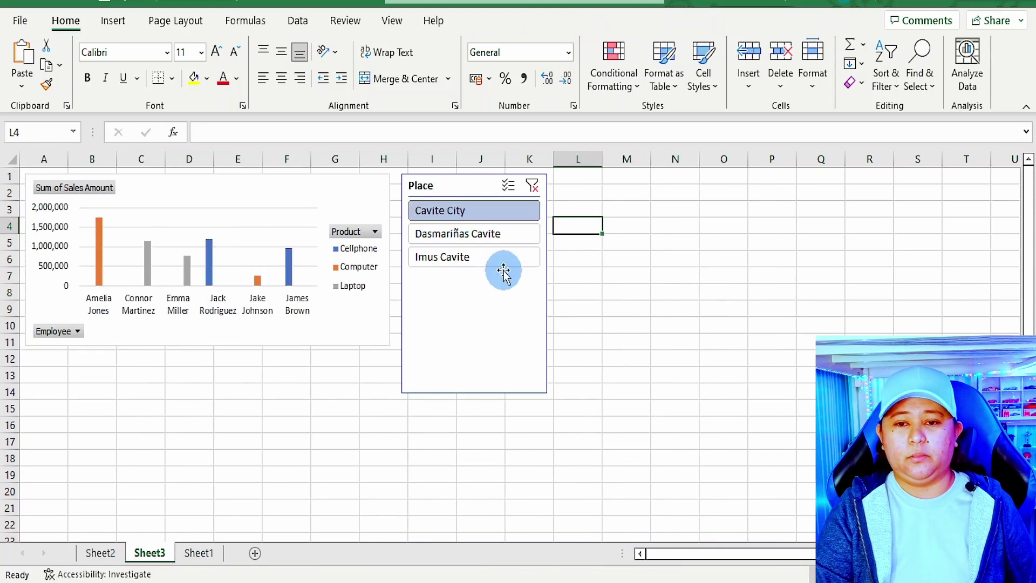
left_click(491, 258)
left_click(494, 236)
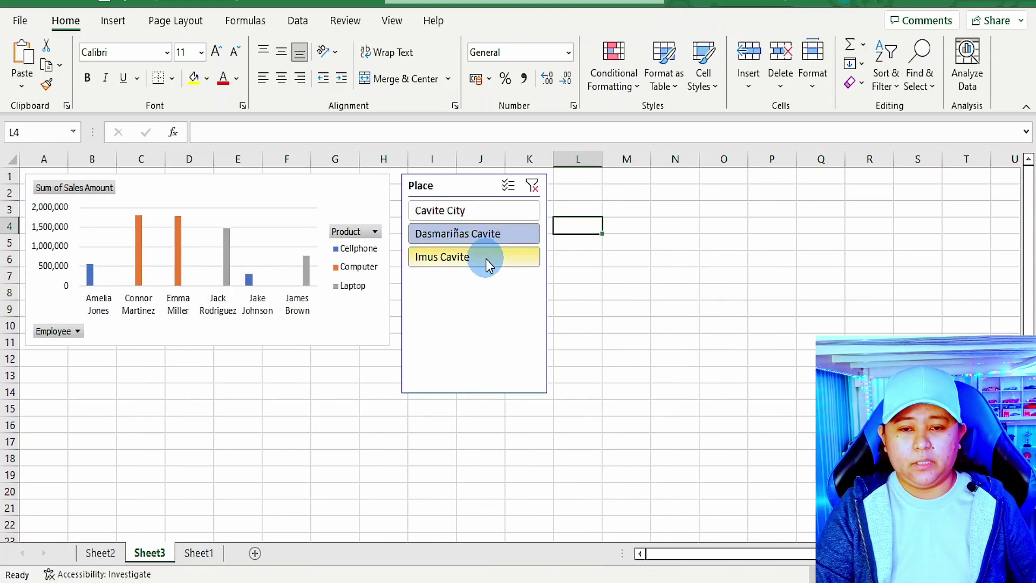
left_click(486, 258)
left_click(485, 226)
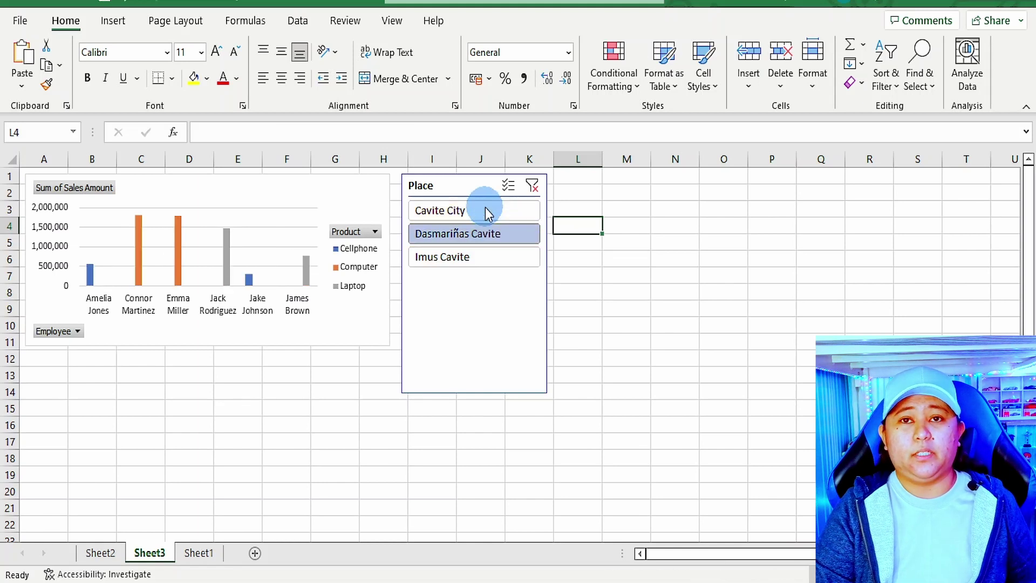
left_click(488, 212)
left_click(485, 233)
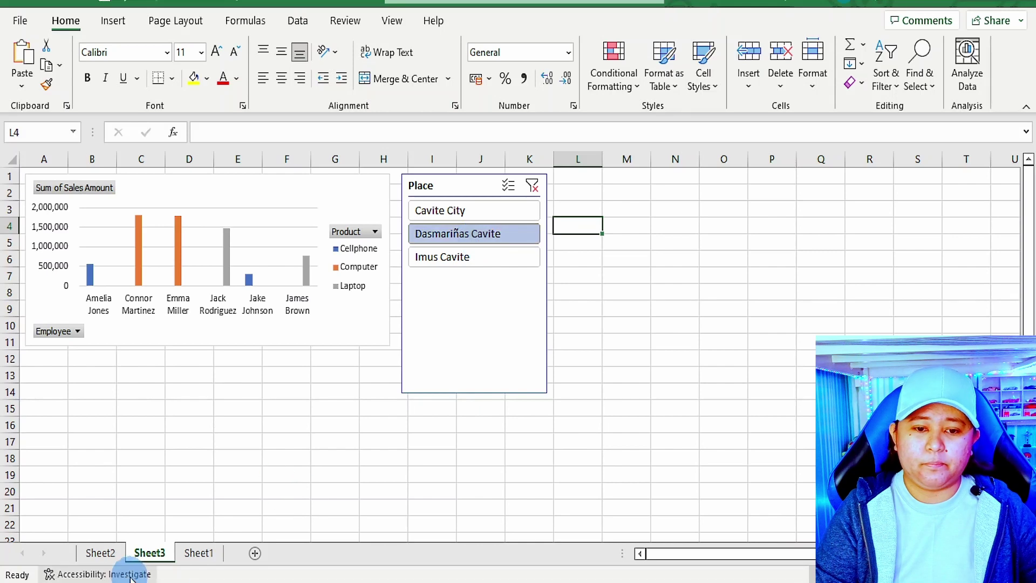
left_click(100, 554)
left_click(150, 553)
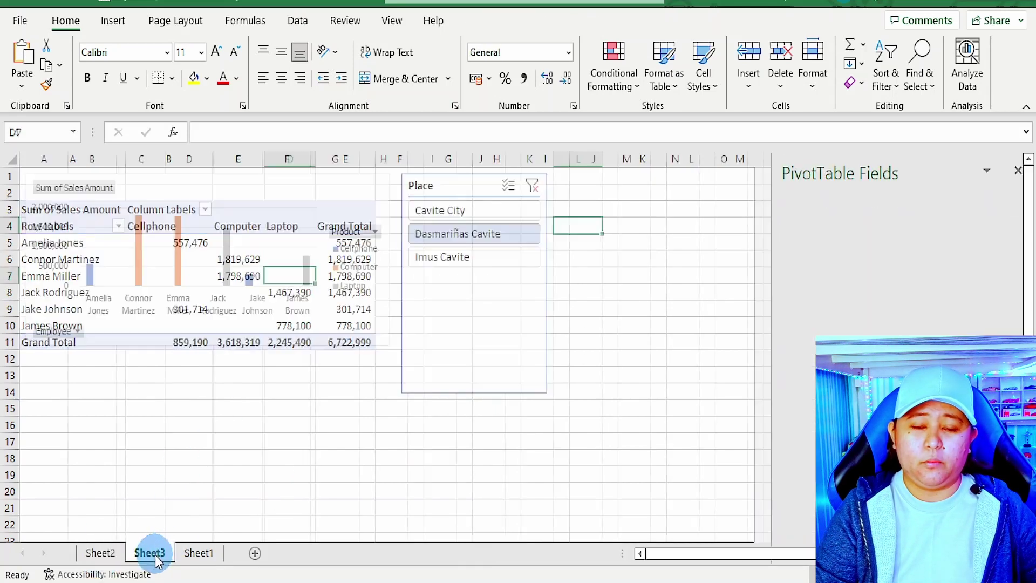
left_click(100, 552)
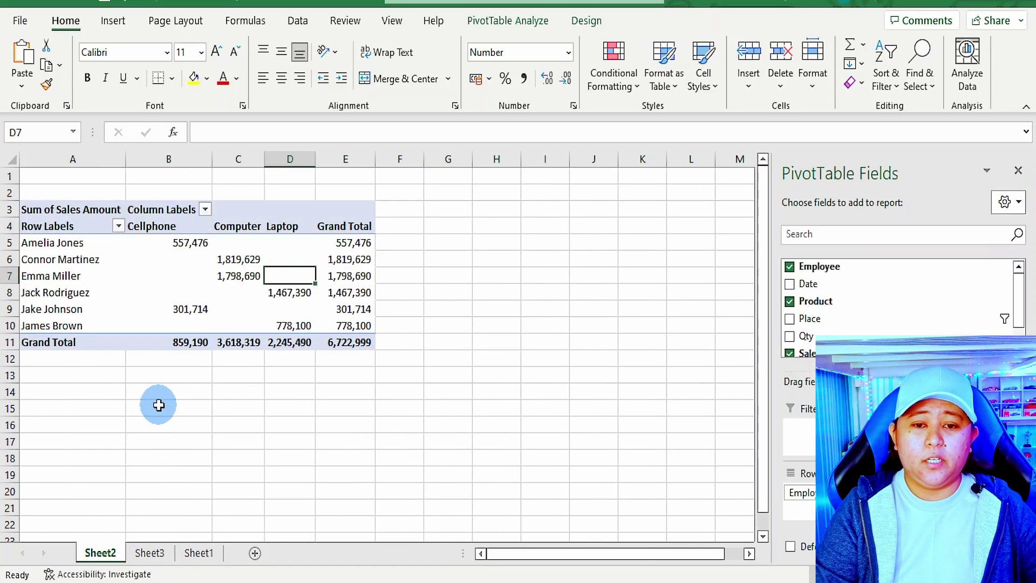
left_click(157, 409)
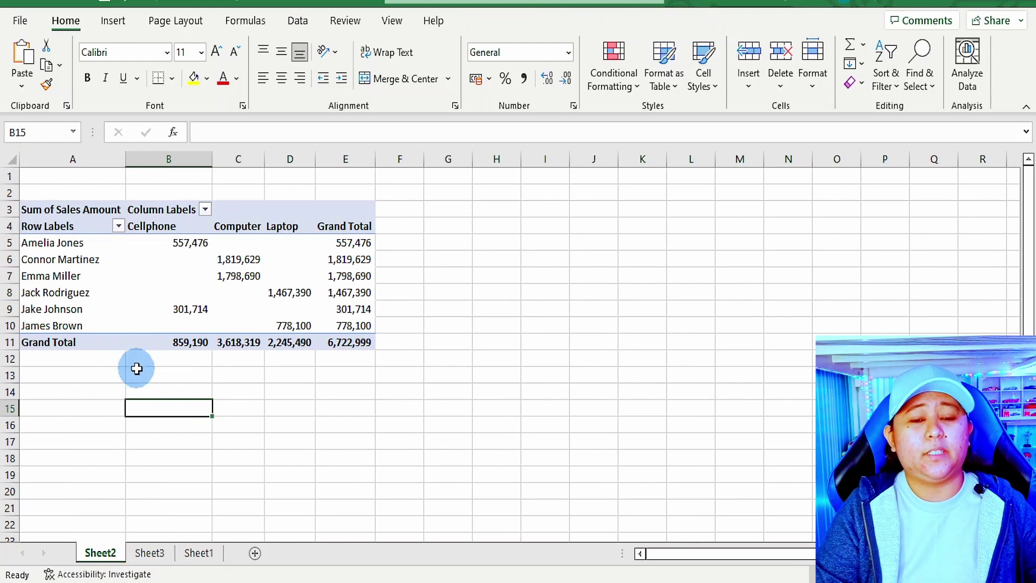
left_click(95, 270)
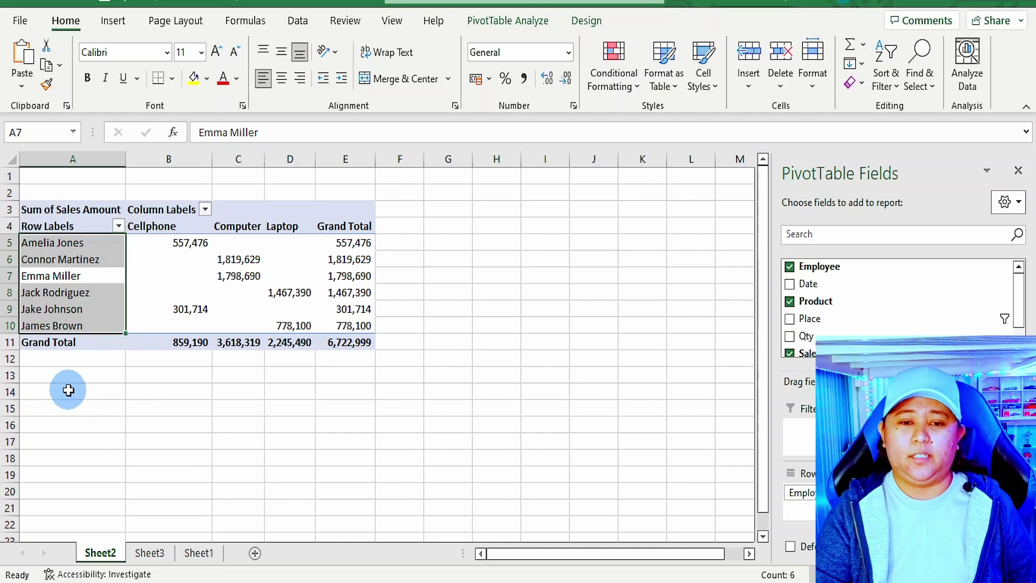
- Create a second PivotTable from the Sales table at cell A14 of Sheet2
left_click(68, 406)
left_click(113, 20)
left_click(29, 81)
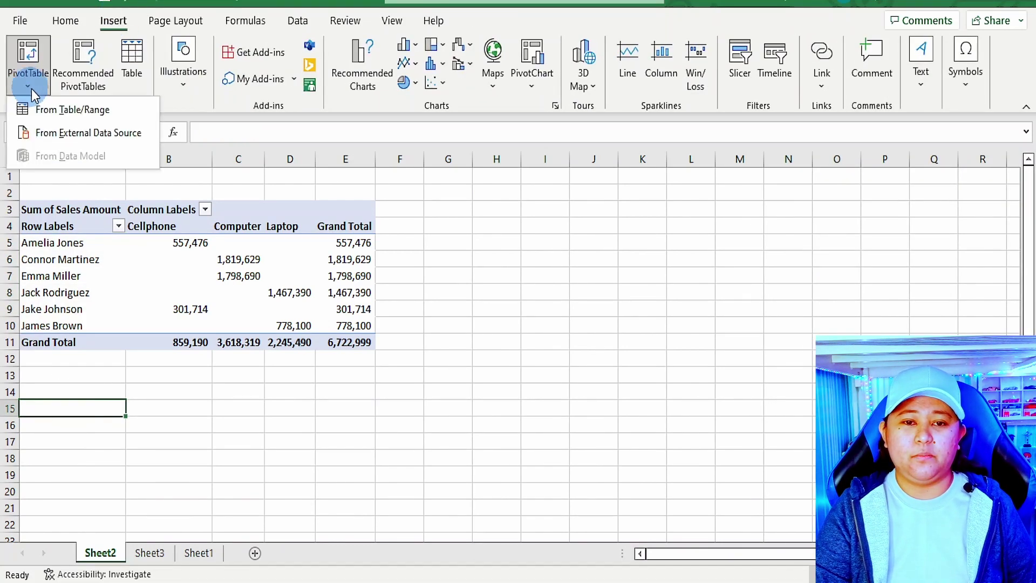
left_click(48, 110)
type("Sales")
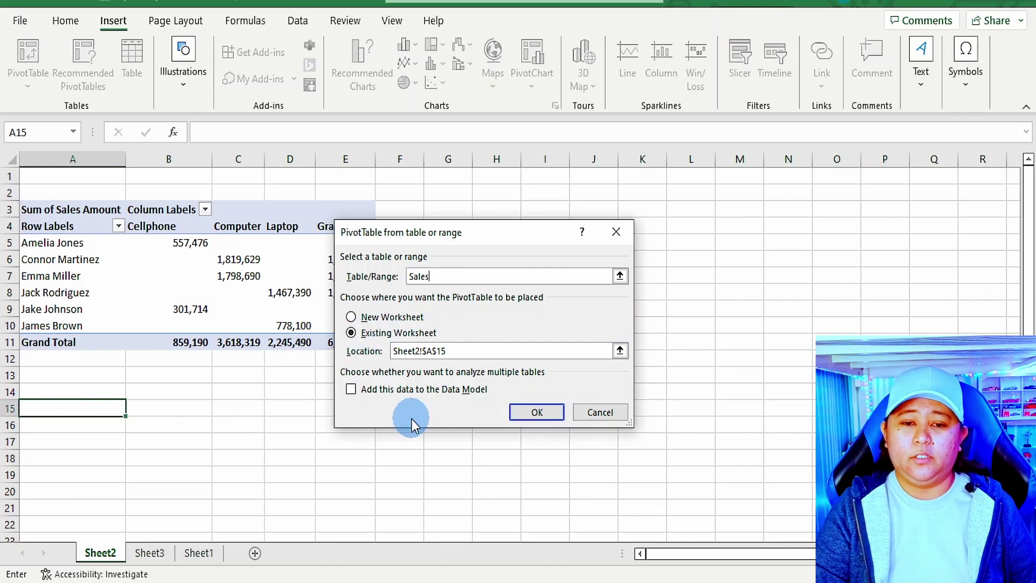
left_click(458, 352)
left_click(81, 407)
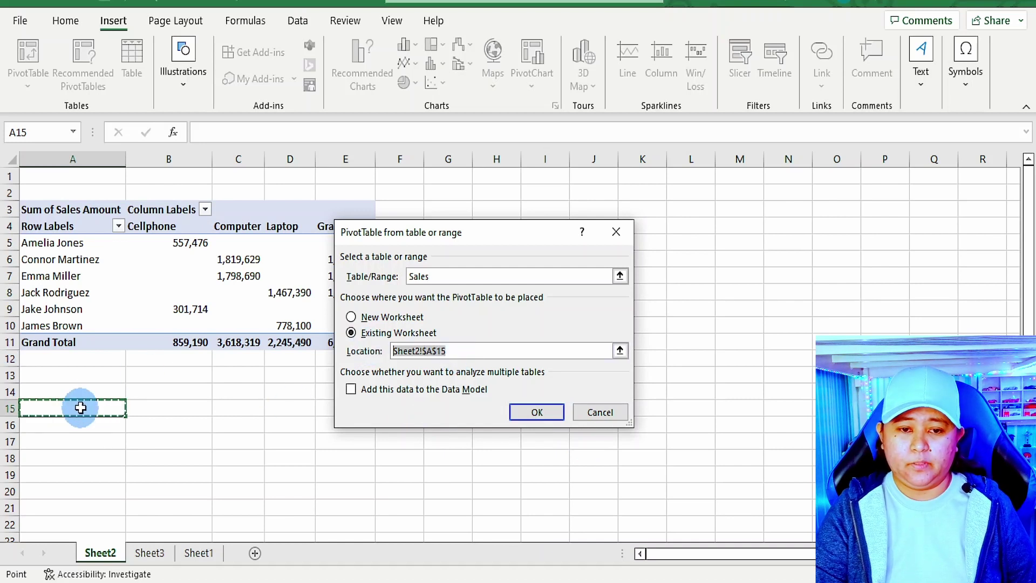
left_click_drag(394, 351, 521, 351)
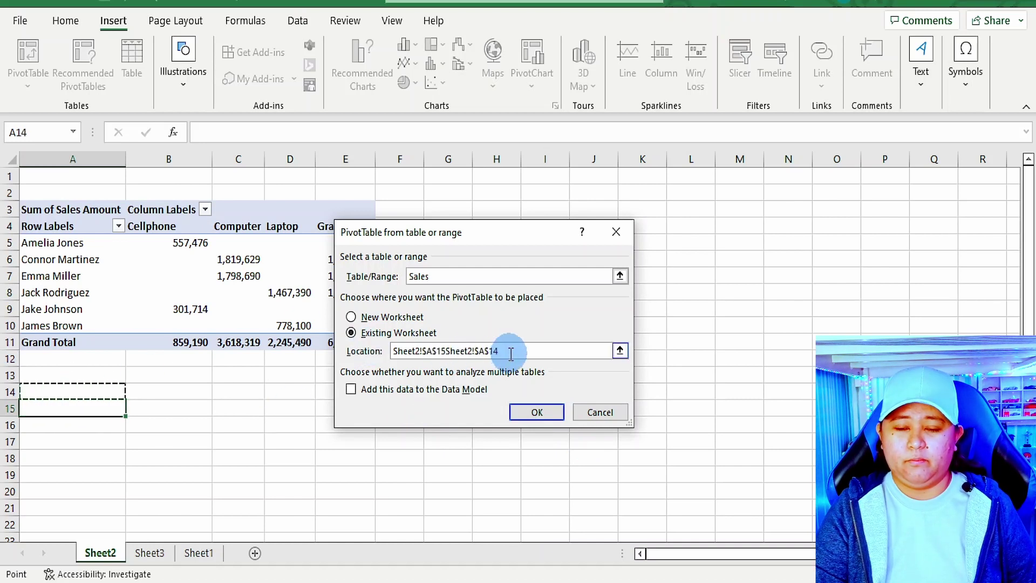
key("BackSpace")
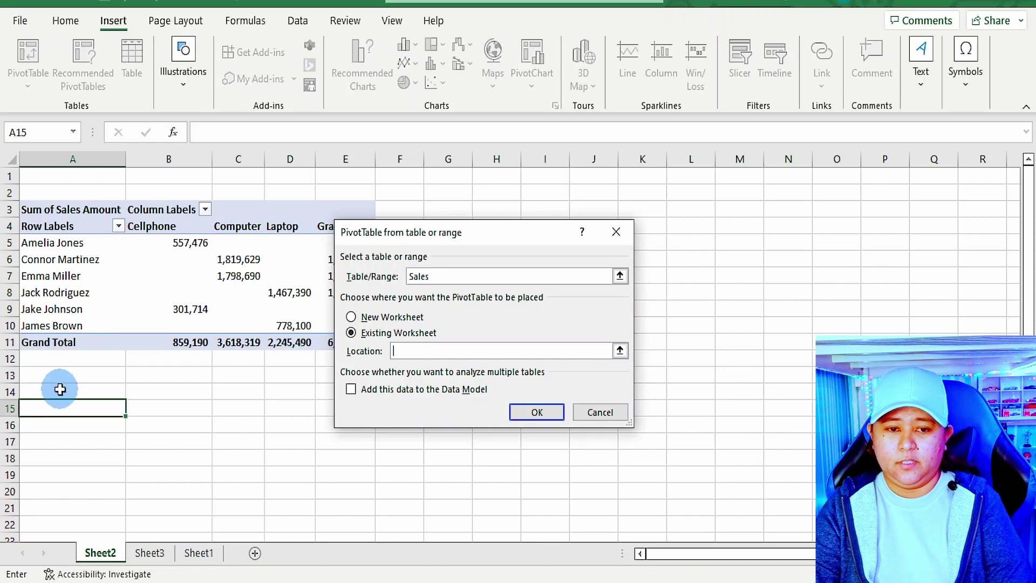
left_click(540, 415)
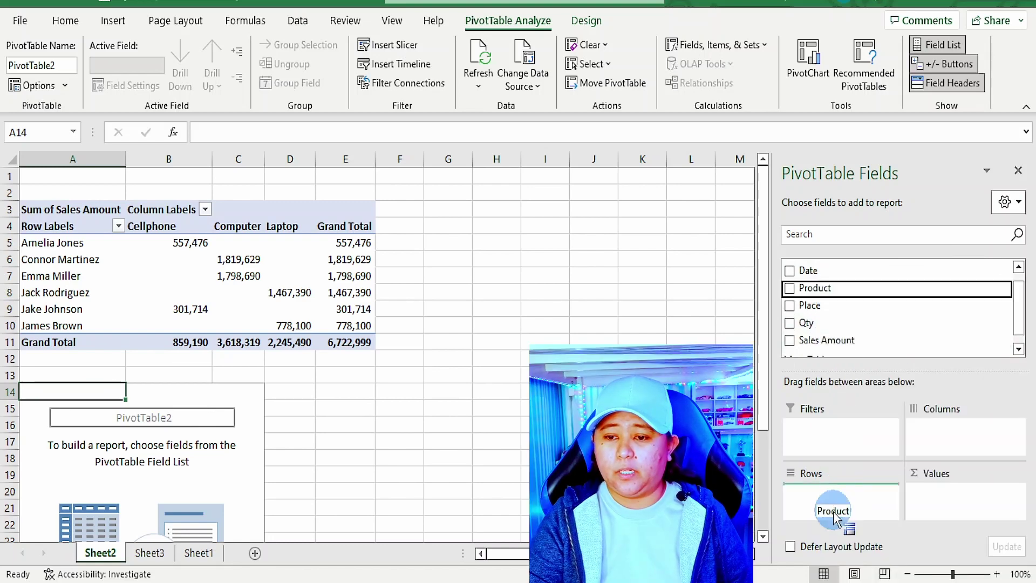
- Put Product in Rows and Qty in Values, giving a 1031259 grand total
left_click_drag(831, 322, 831, 494)
left_click_drag(807, 310, 961, 493)
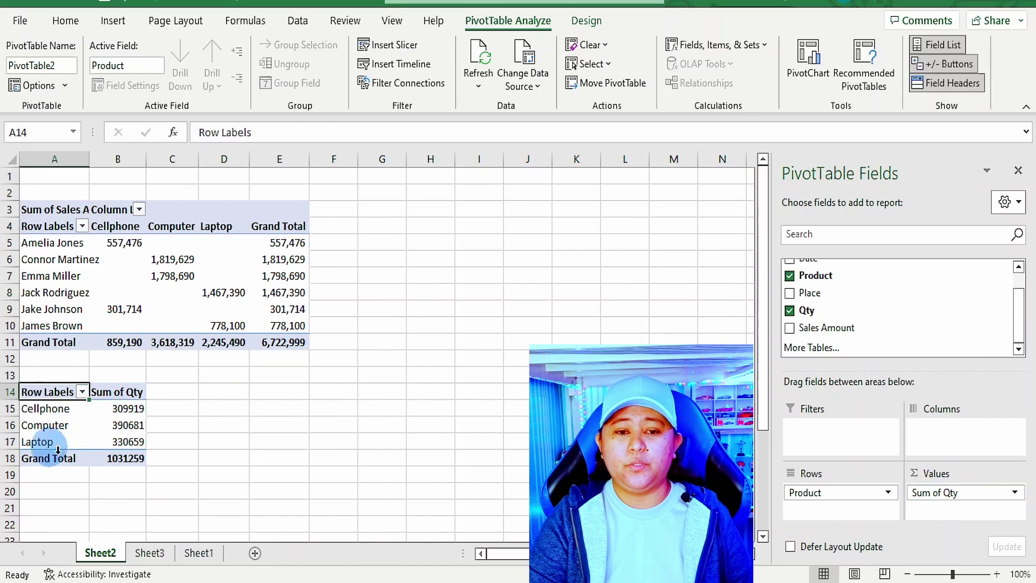
left_click(50, 243)
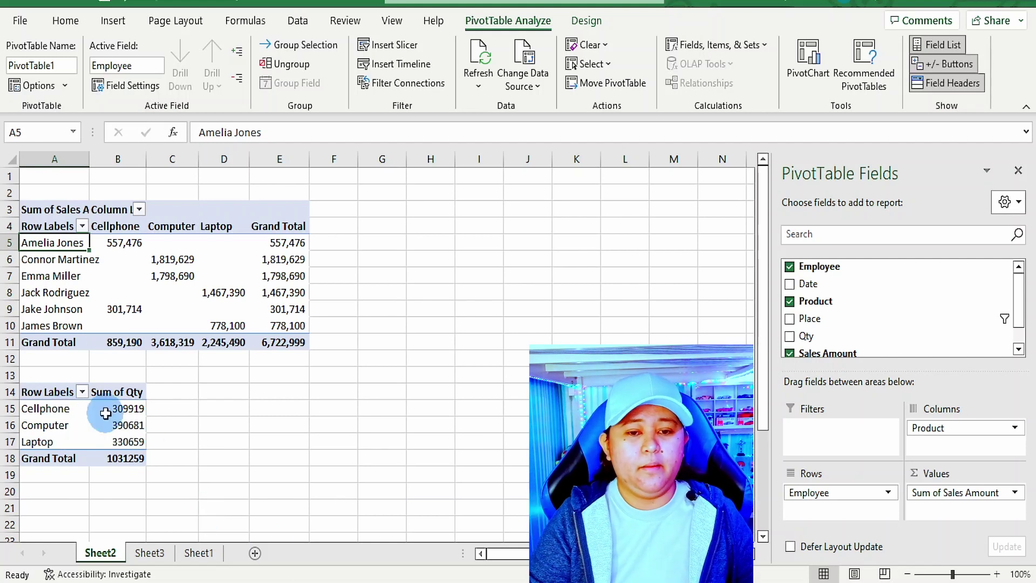
left_click(108, 424)
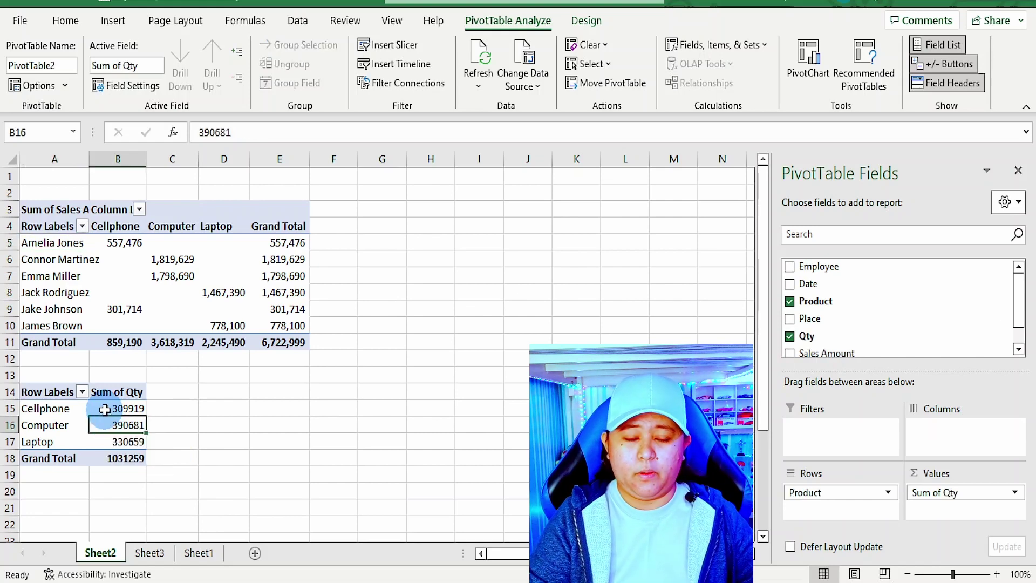
left_click(116, 406)
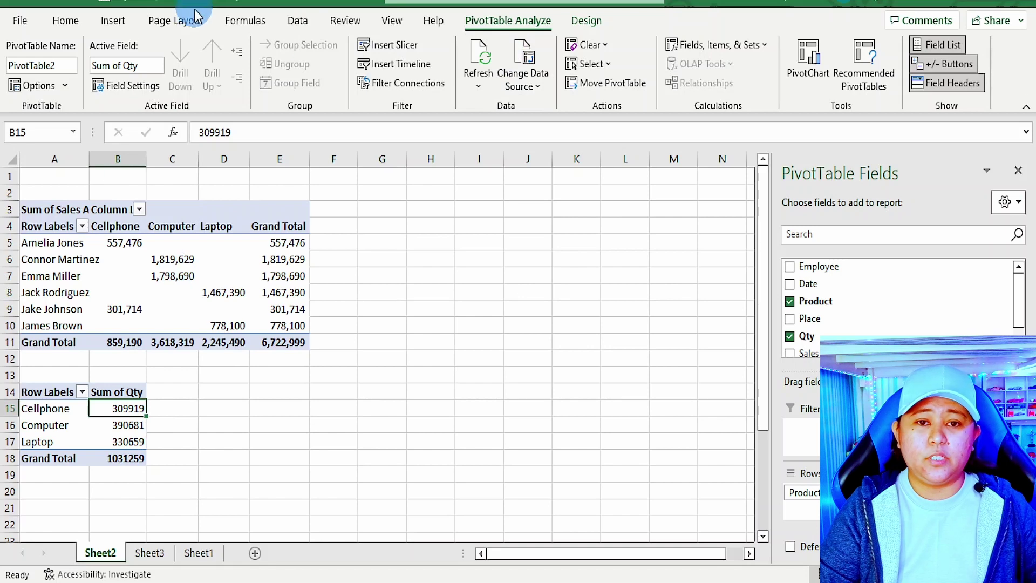
left_click(114, 24)
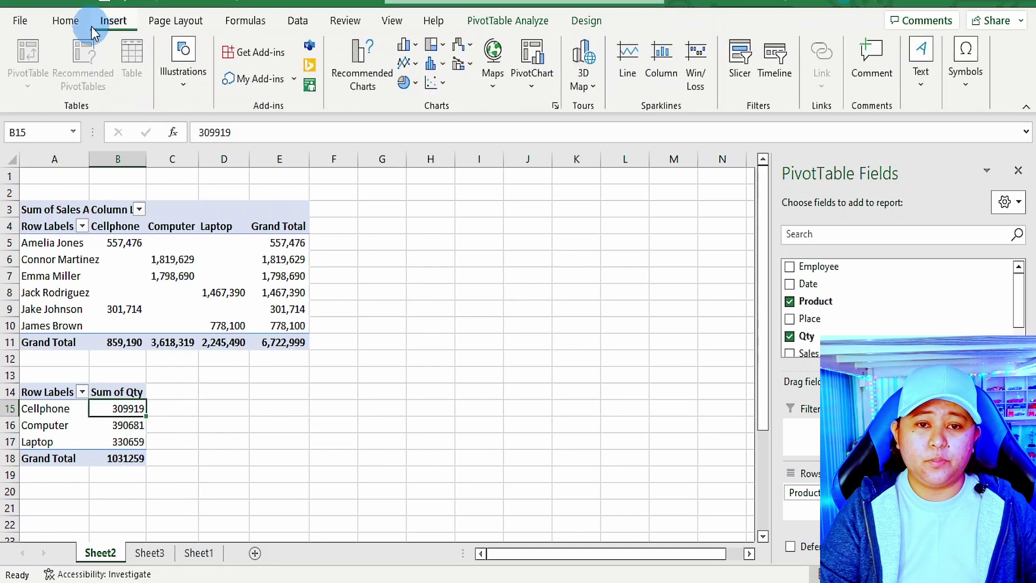
left_click(513, 21)
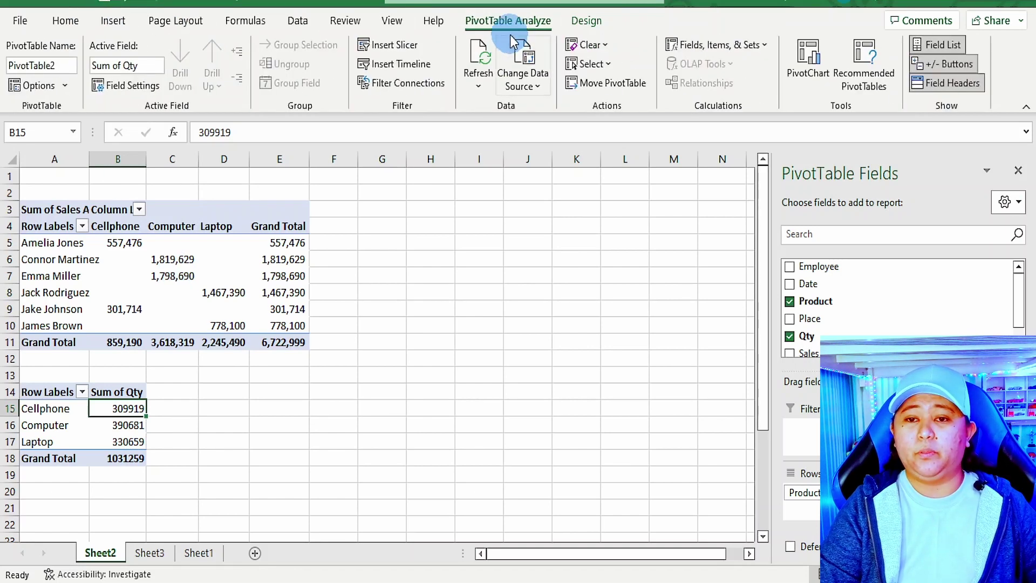
- Insert a clustered column PivotChart of Sum of Qty by Product from PivotTable2 and cut it
left_click(806, 69)
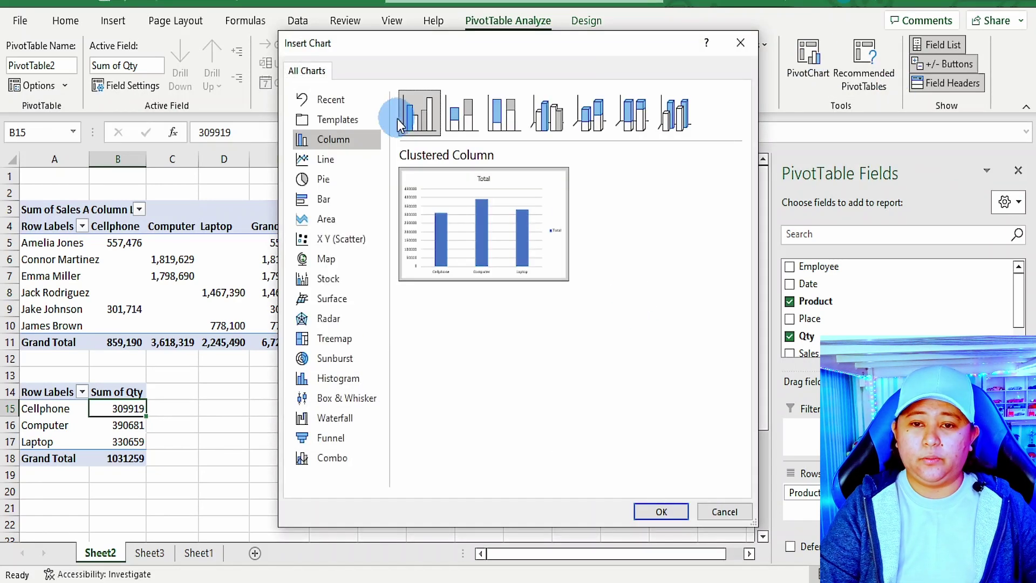
left_click(644, 492)
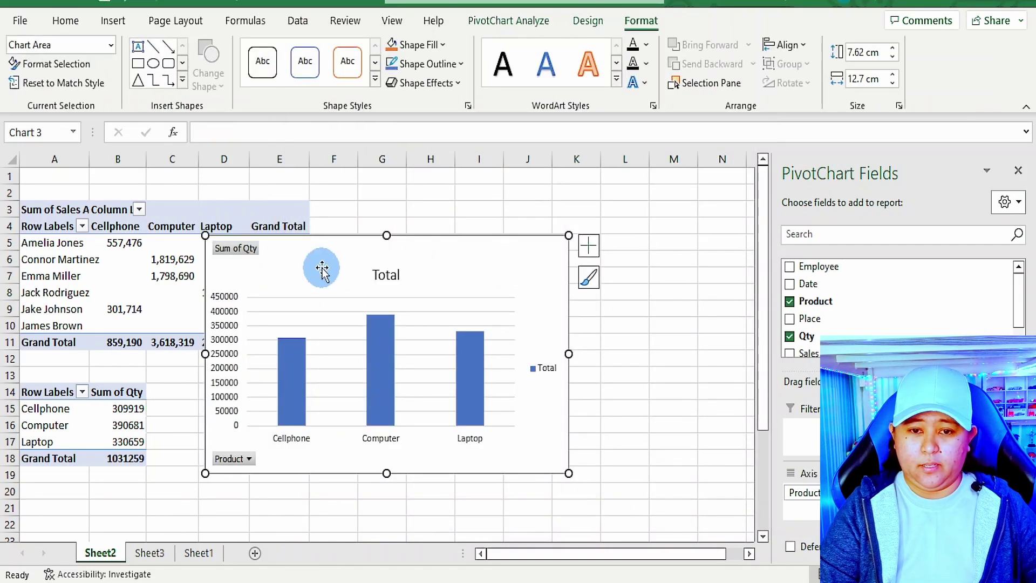
left_click(305, 251)
right_click(305, 249)
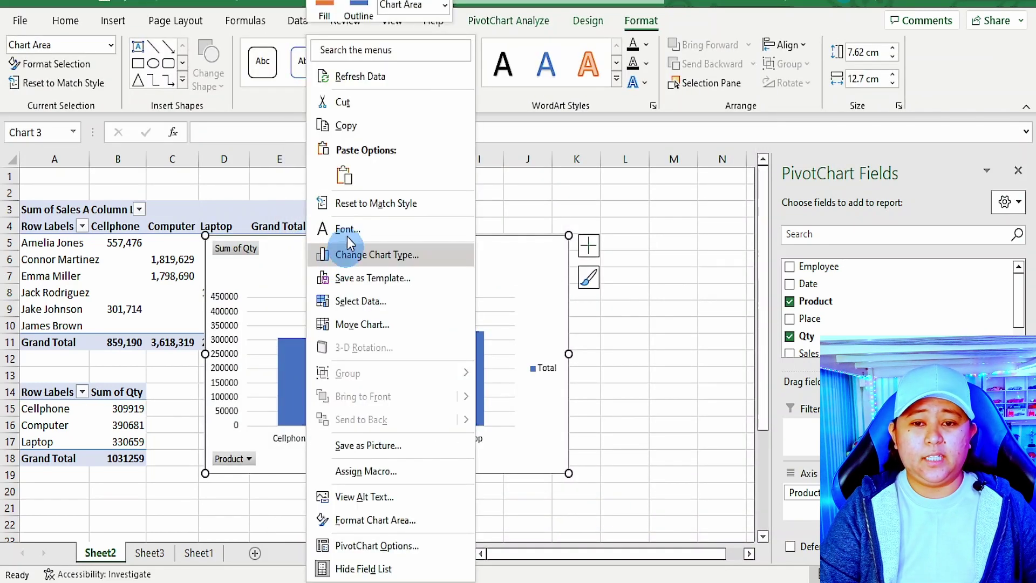
left_click(343, 102)
- Paste the Qty chart at A13 on Sheet3, below the sales chart, and make it taller
left_click(150, 553)
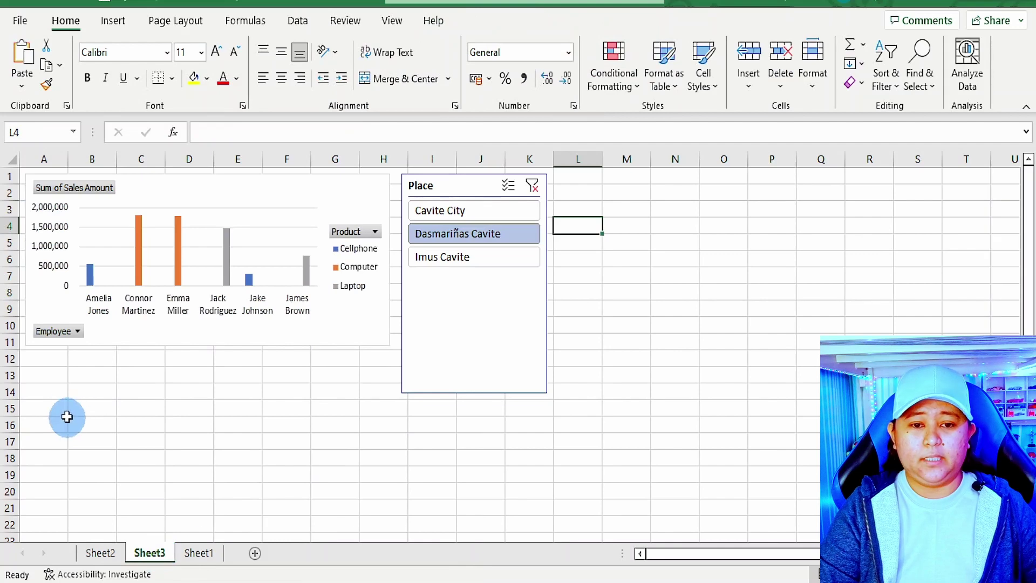
left_click(54, 381)
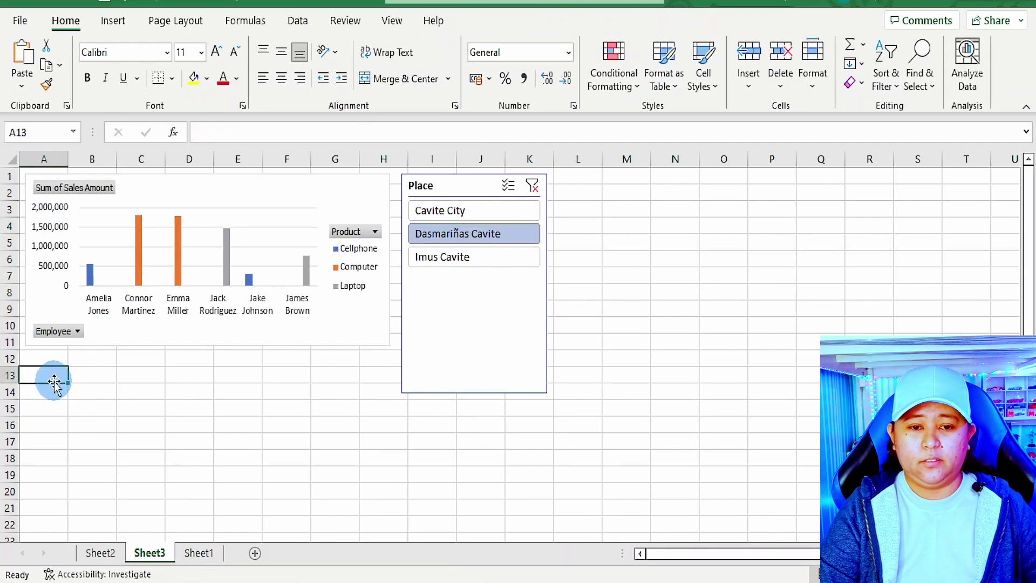
right_click(55, 377)
left_click(92, 208)
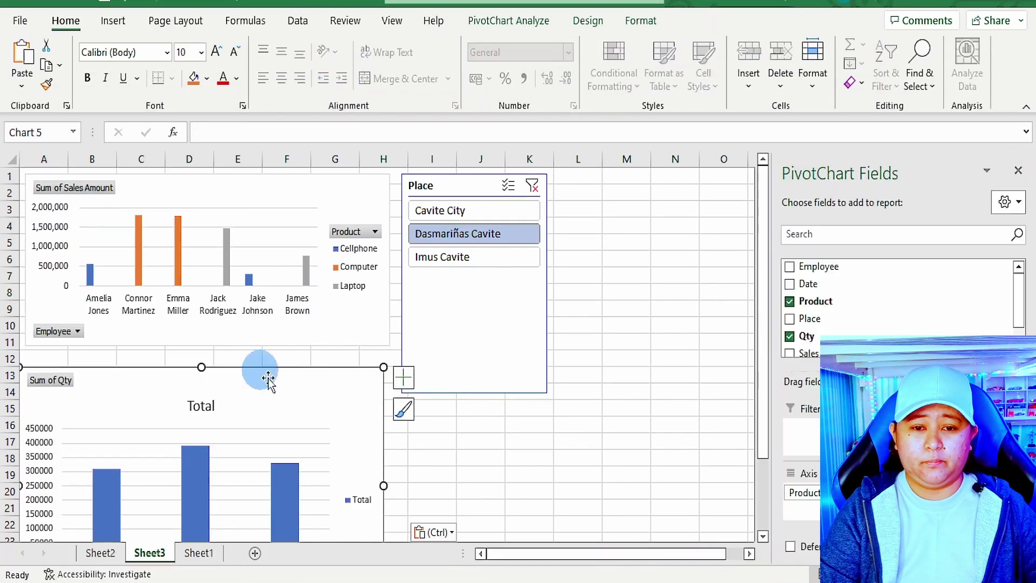
mouse_move(158, 377)
left_mouse_down()
mouse_move(174, 374)
mouse_move(236, 419)
mouse_move(226, 356)
mouse_move(244, 376)
left_mouse_up()
left_click_drag(211, 514, 211, 527)
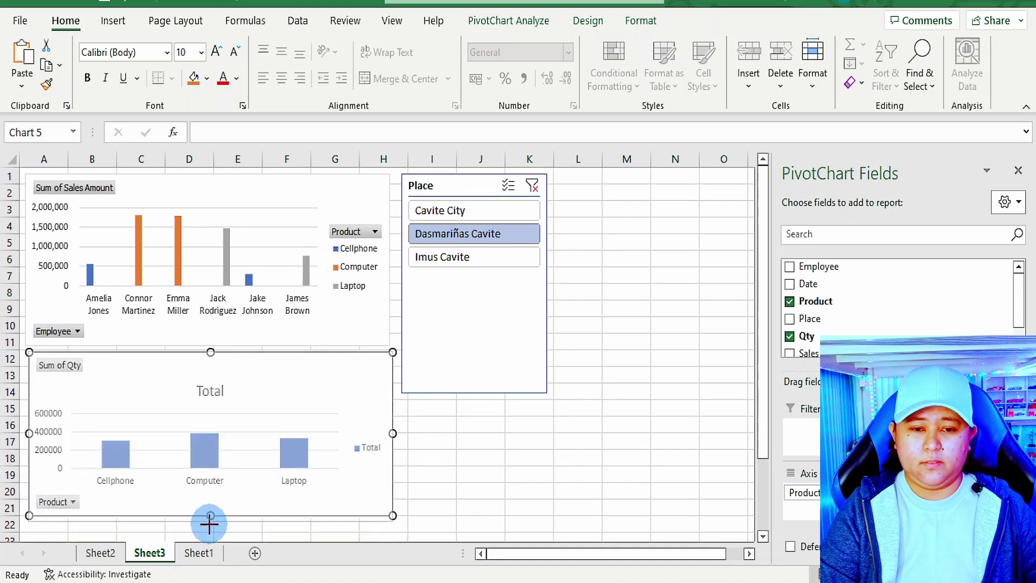
left_click(471, 460)
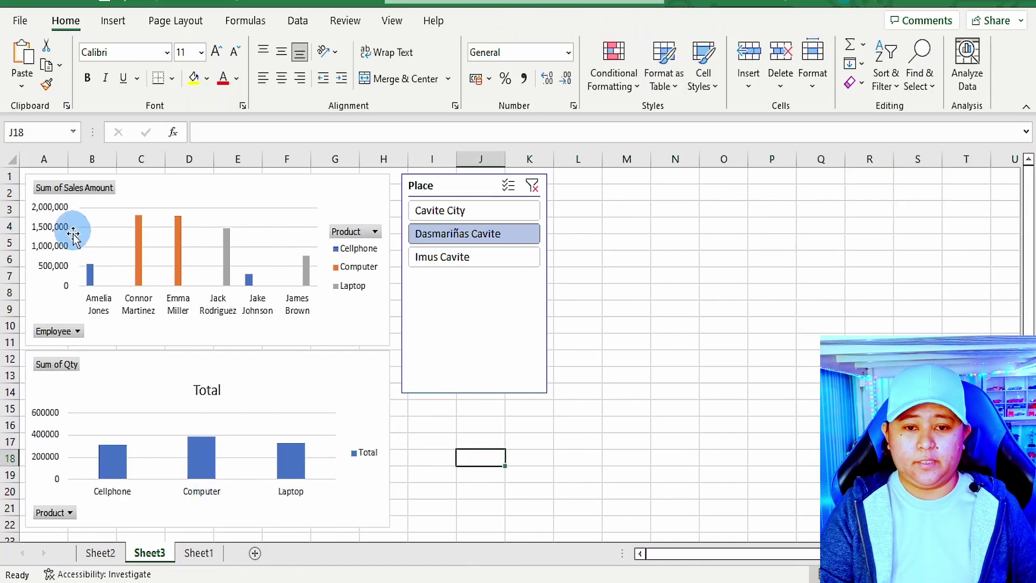
left_click(457, 210)
left_click(462, 234)
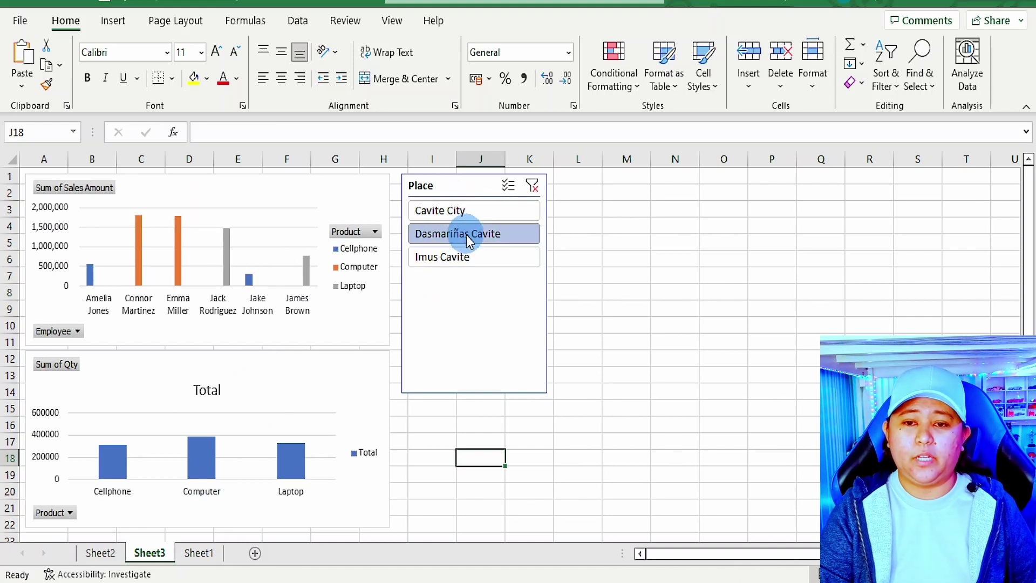
left_click(462, 233)
left_click(458, 211)
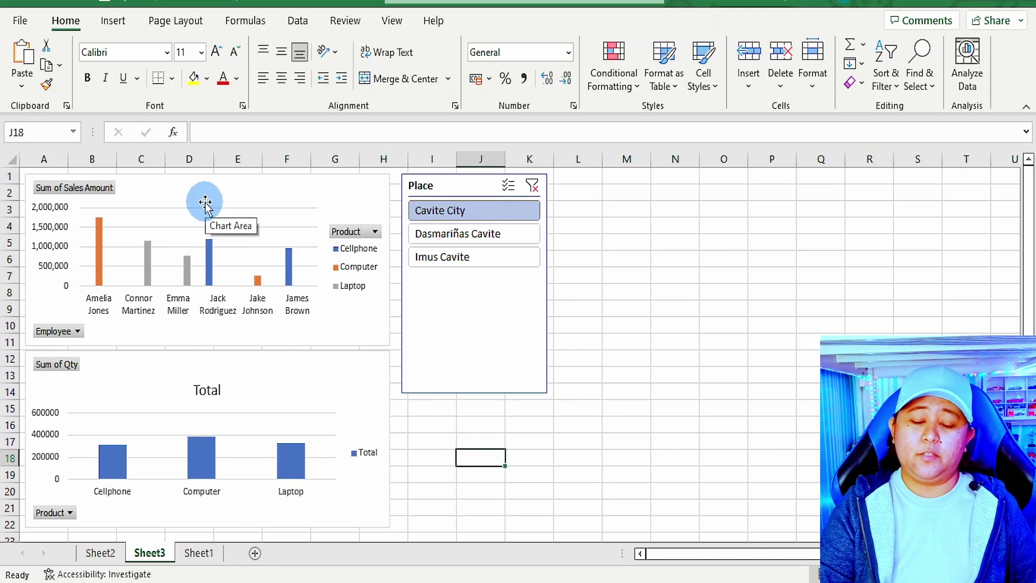
left_click(314, 400)
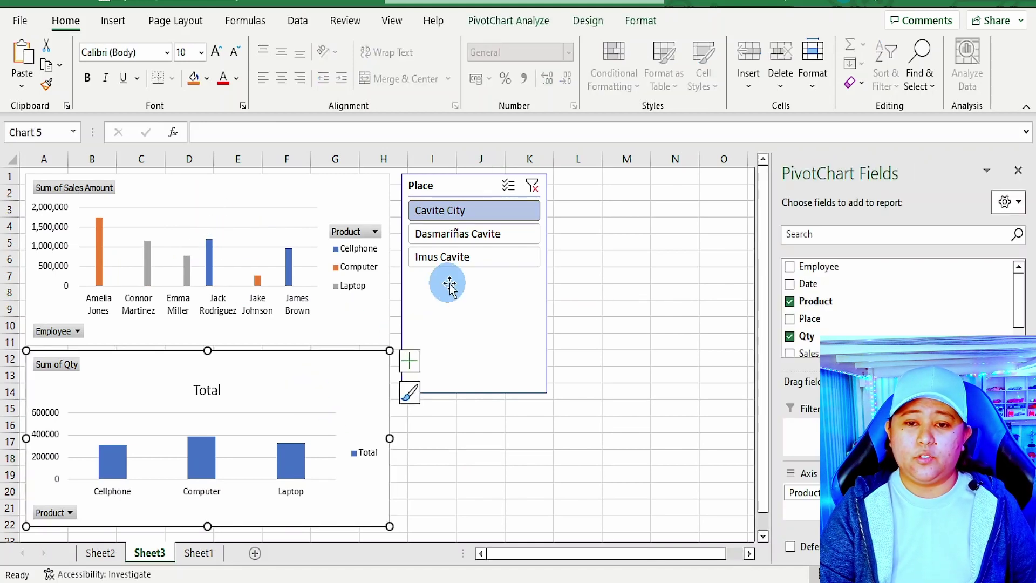
left_click(467, 343)
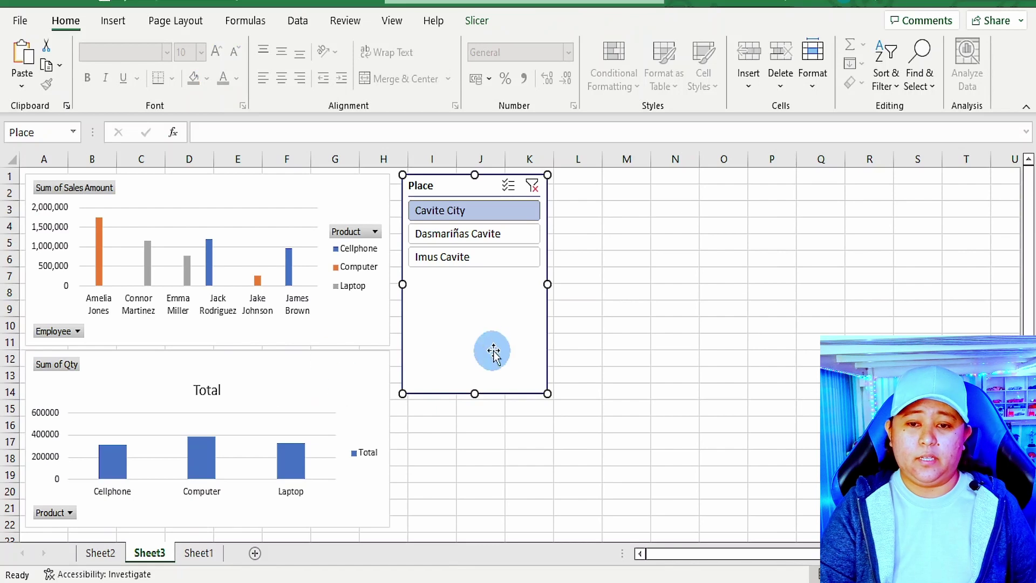
left_click(469, 233)
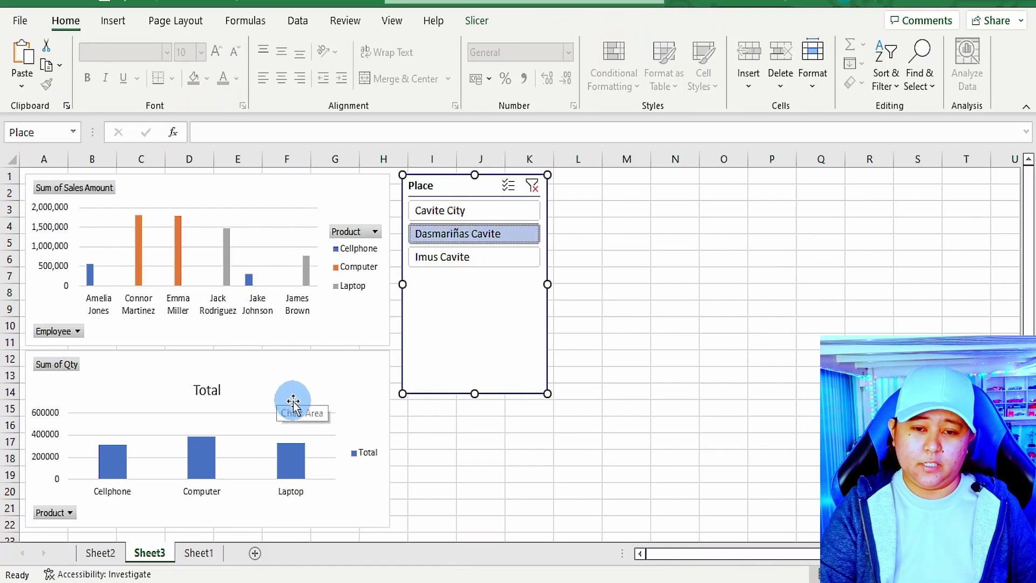
- Add PivotTable2 to the Place slicer's report connections
right_click(406, 205)
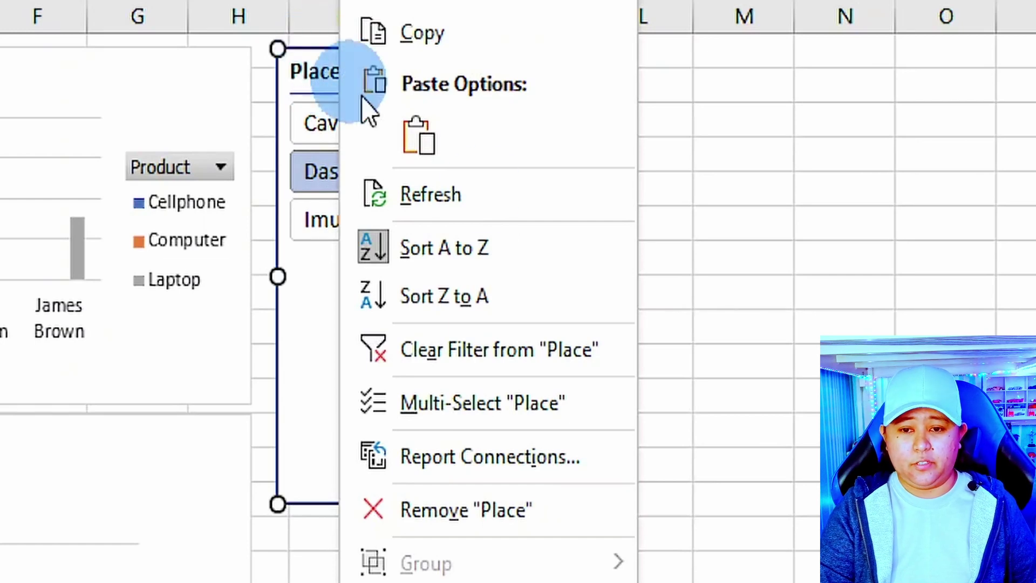
left_click(464, 463)
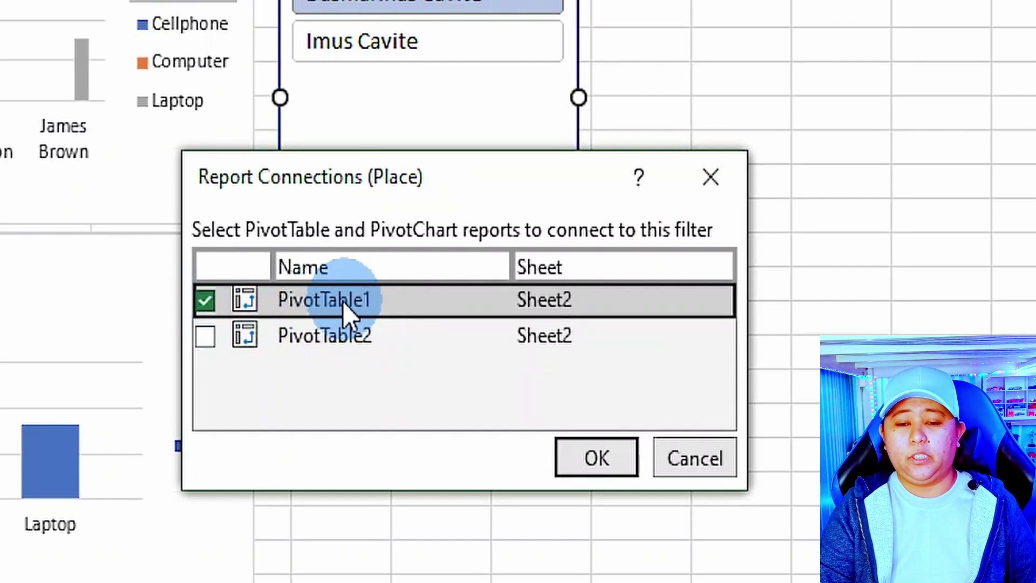
left_click(205, 340)
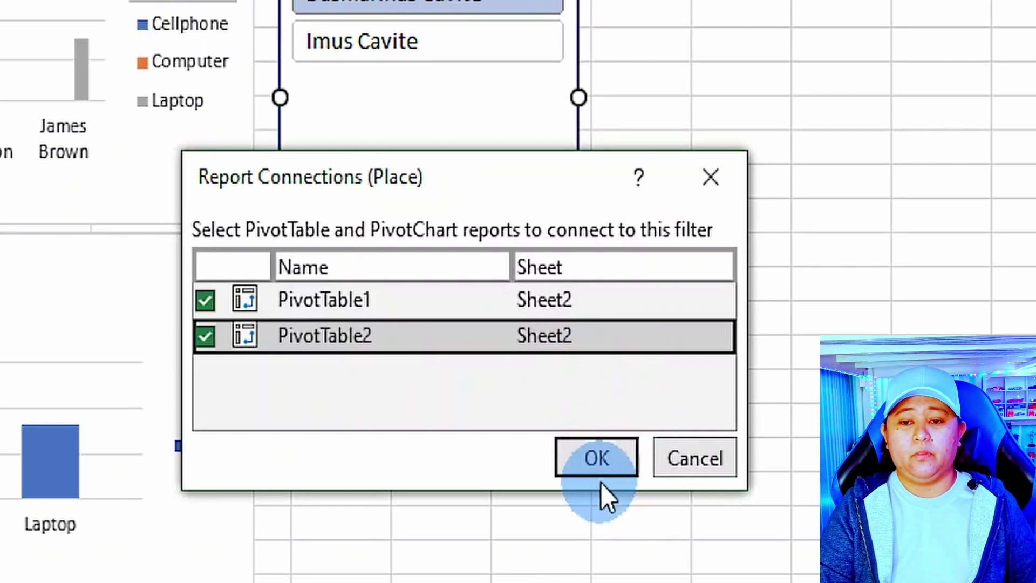
left_click(597, 459)
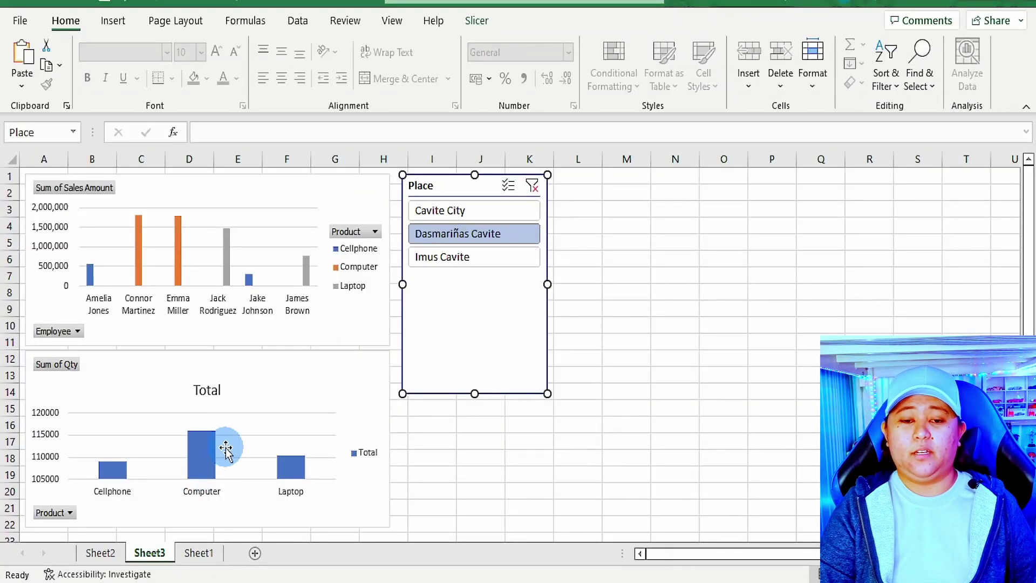
left_click(460, 213)
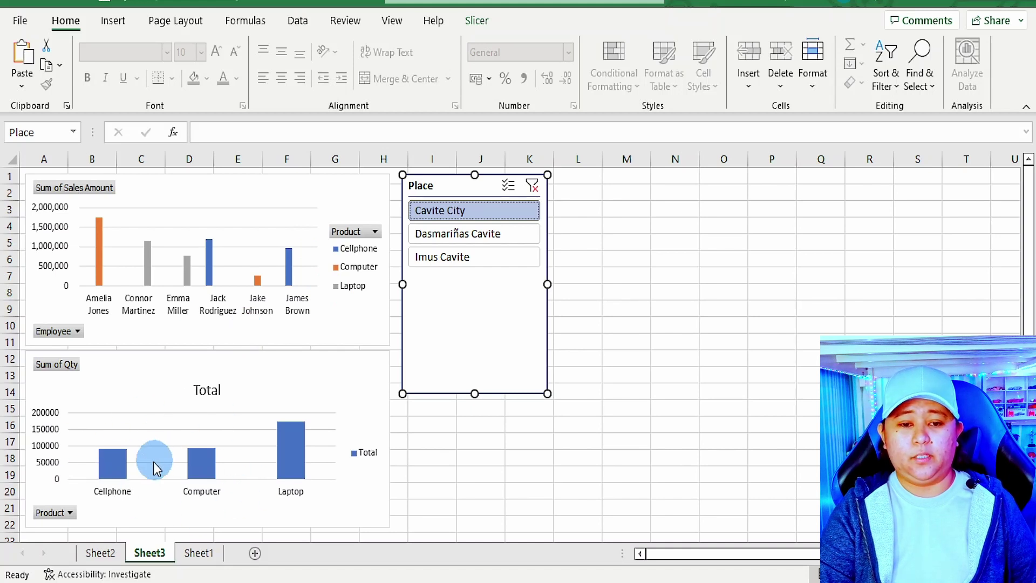
left_click(443, 259)
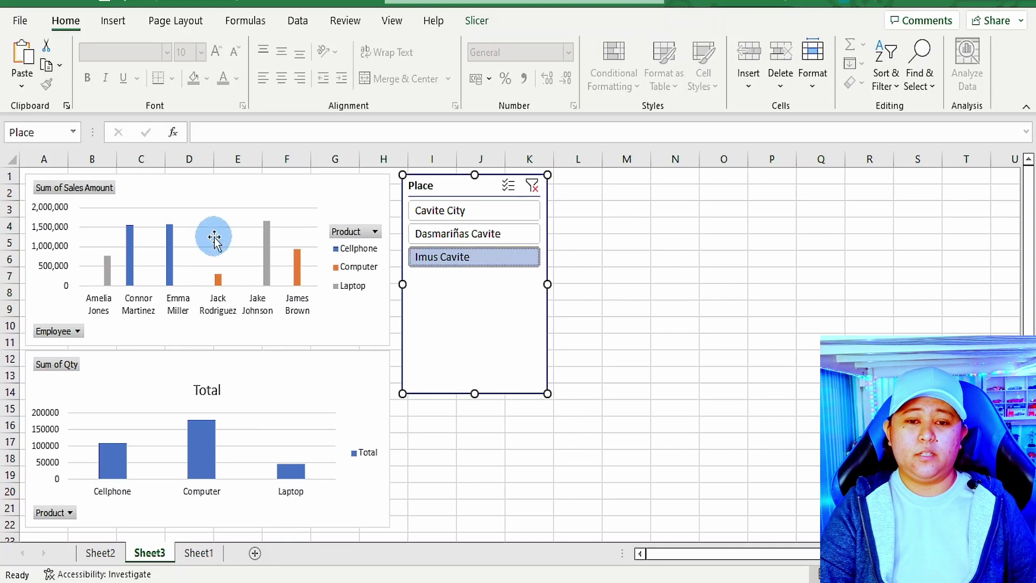
left_click(465, 234)
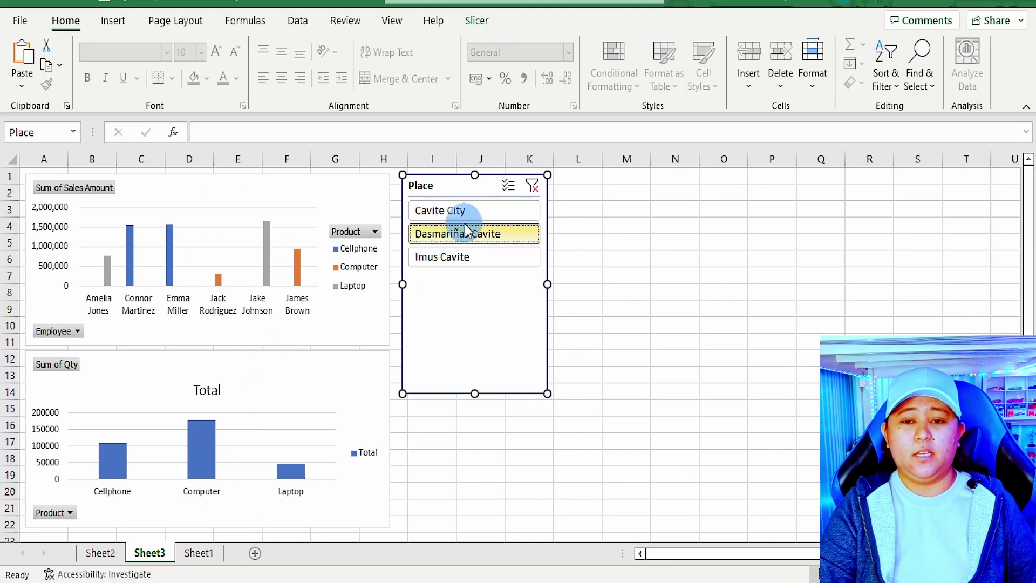
left_click(462, 209)
left_click(455, 256)
left_click(473, 233)
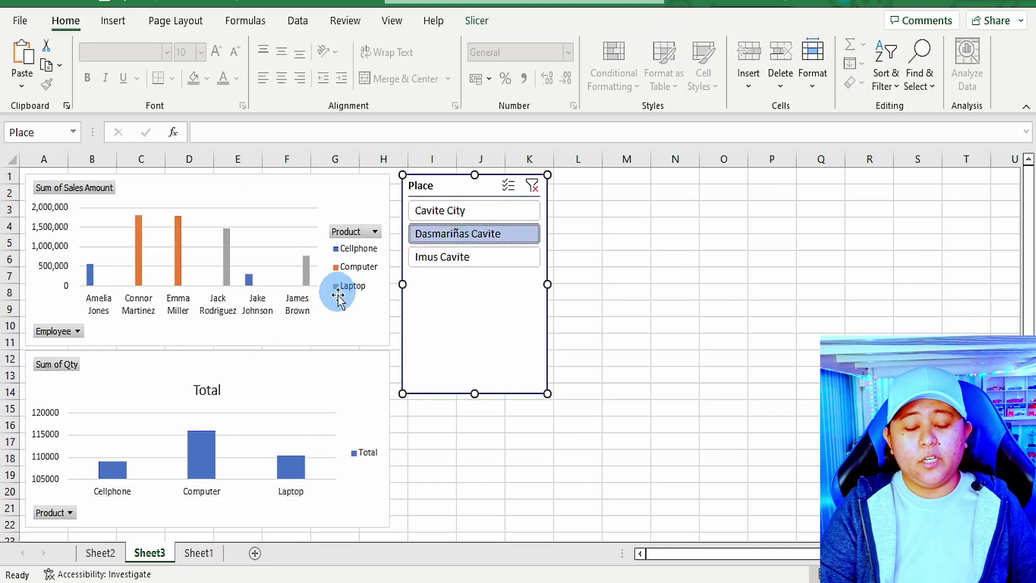
key("Escape")
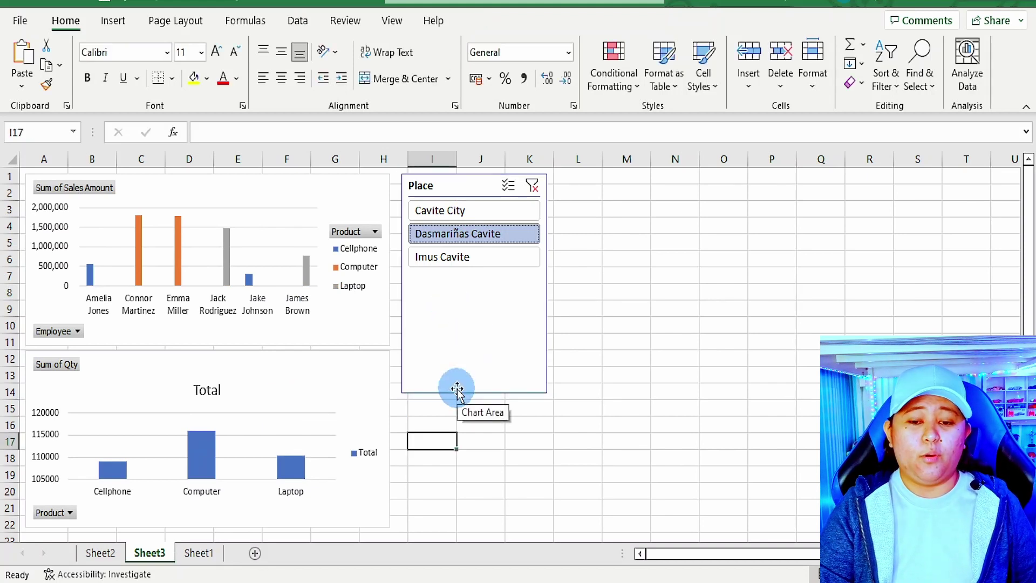
left_click(430, 187)
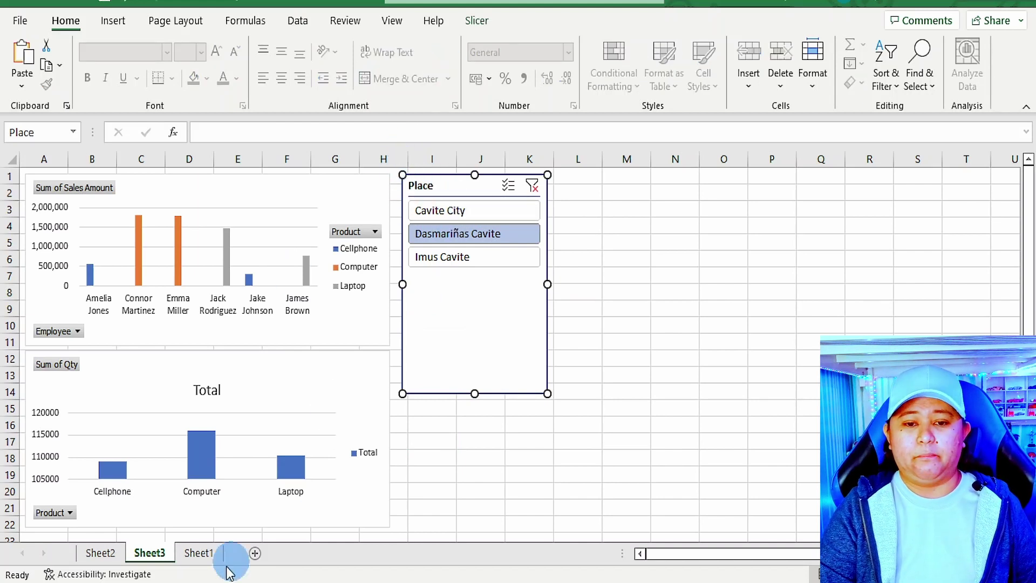
left_click(308, 196)
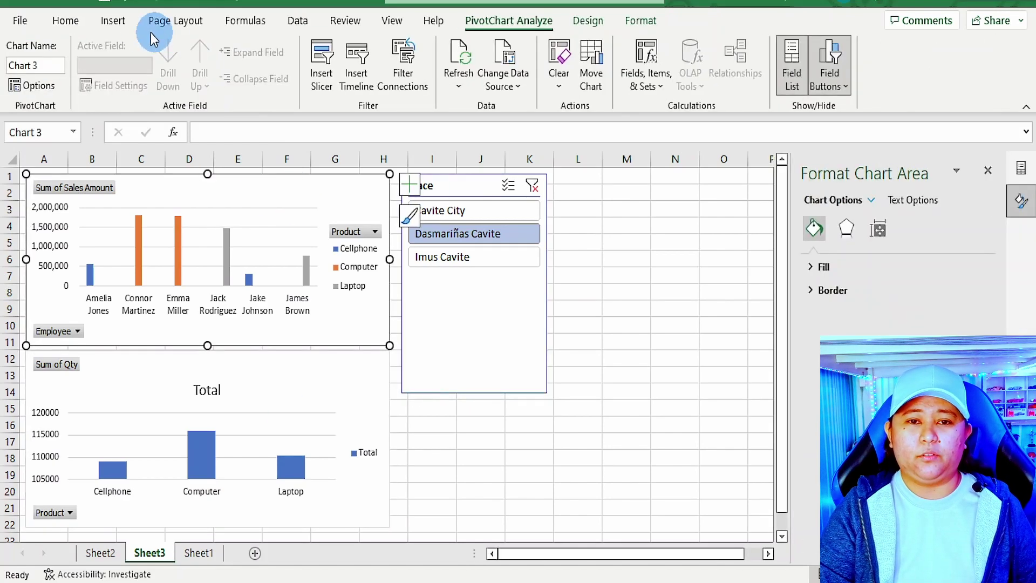
left_click(113, 24)
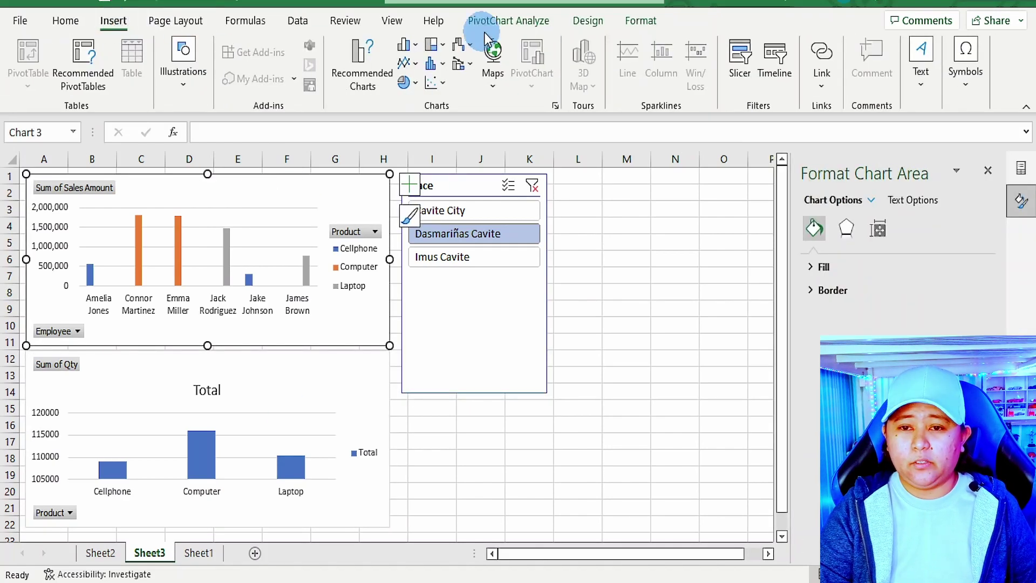
left_click(507, 21)
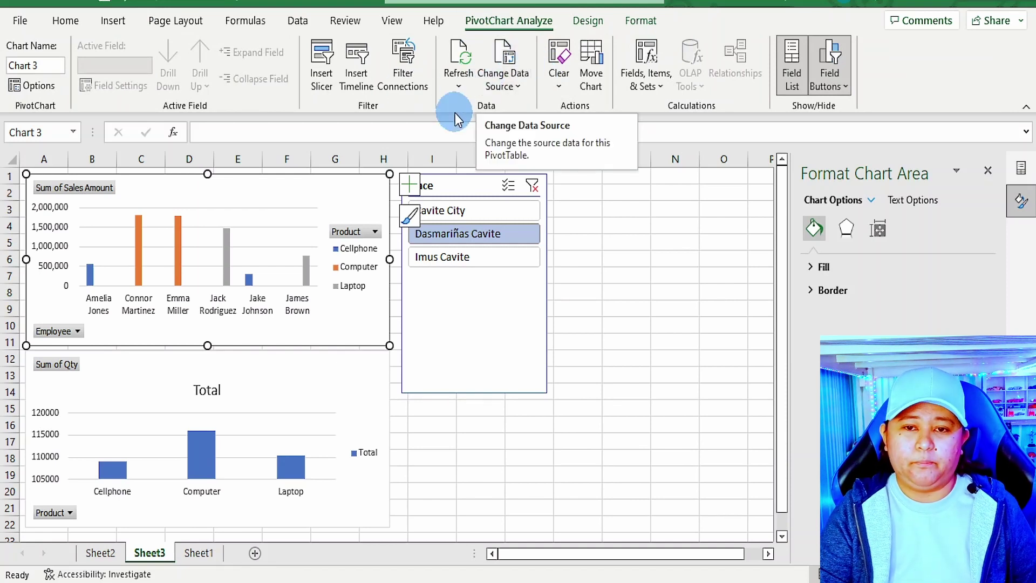
left_click(358, 75)
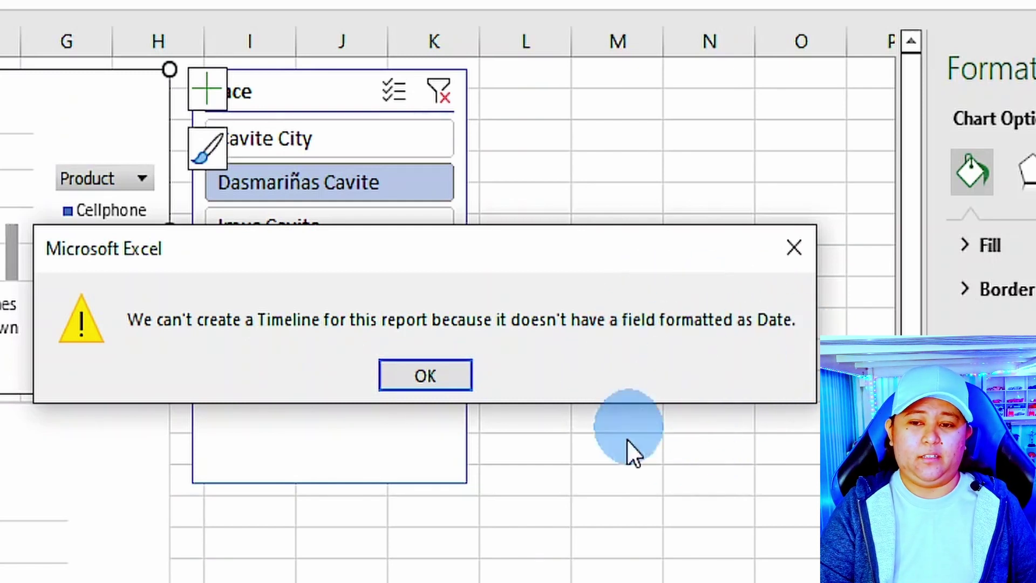
left_click(794, 247)
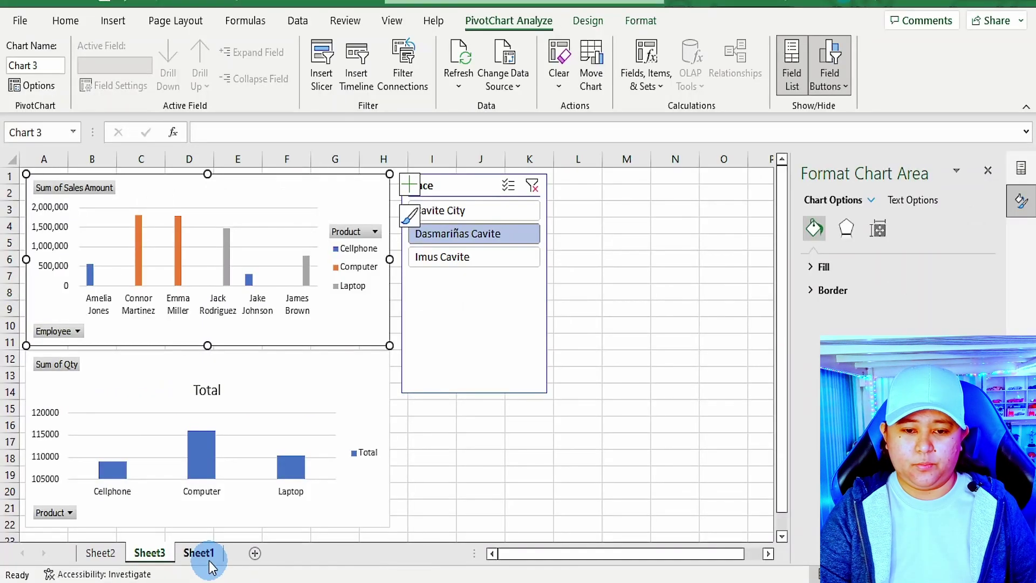
- On Sheet1, inspect the Date entries in B2 through B9, which hold month names like July
left_click(199, 553)
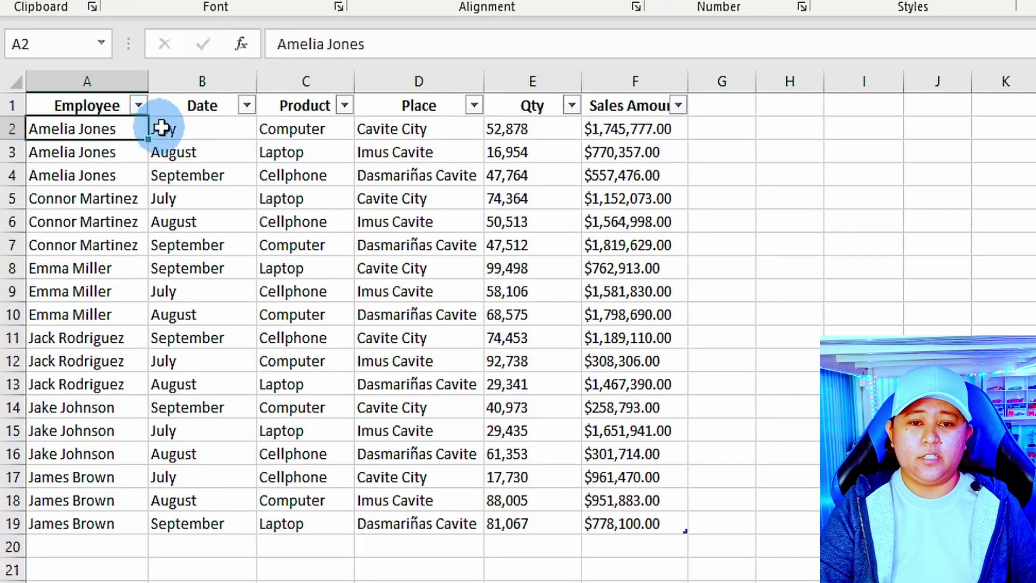
left_click(179, 130)
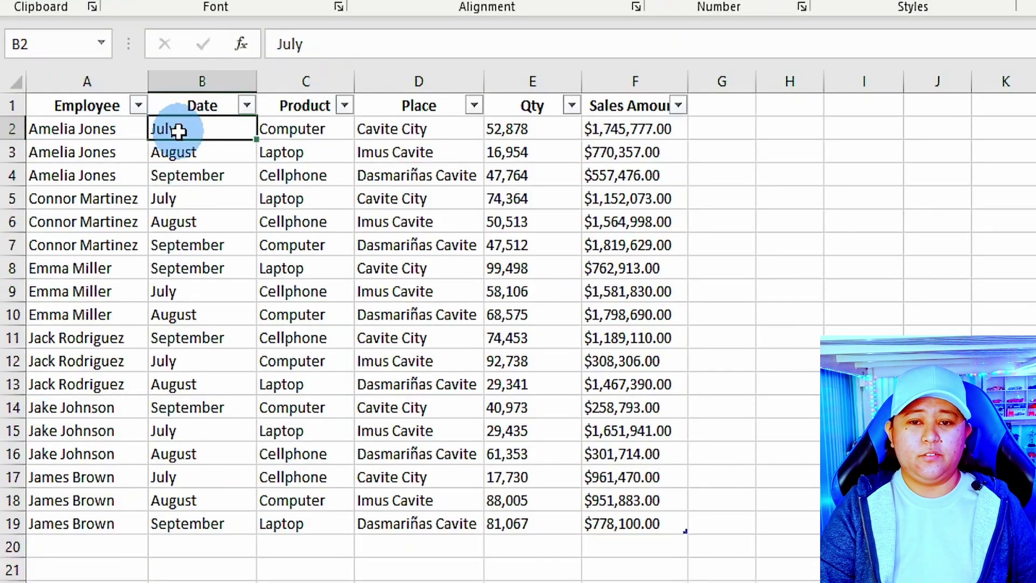
left_click(179, 240)
left_click(193, 136)
left_click(184, 219)
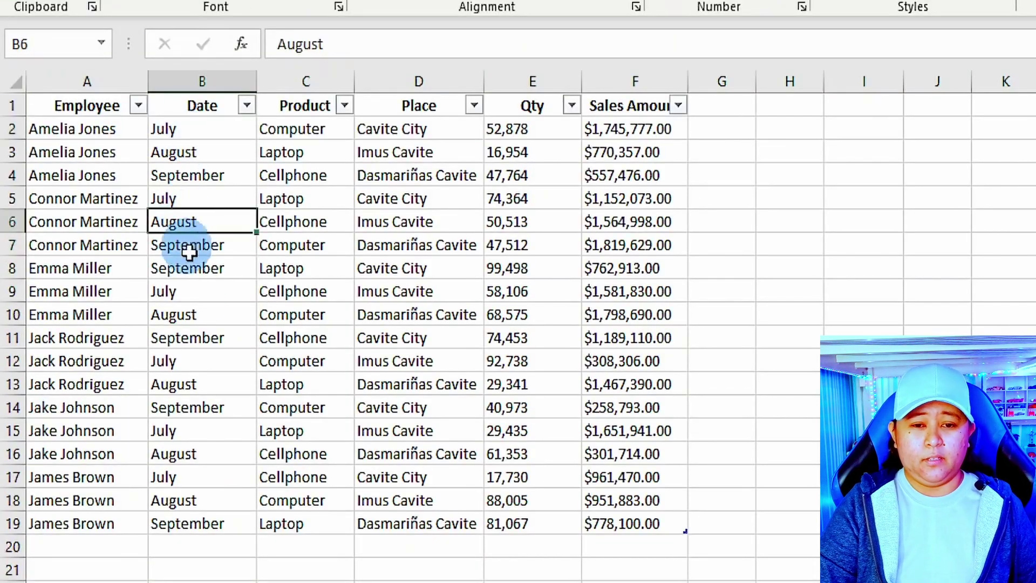
left_click(200, 295)
left_click(200, 245)
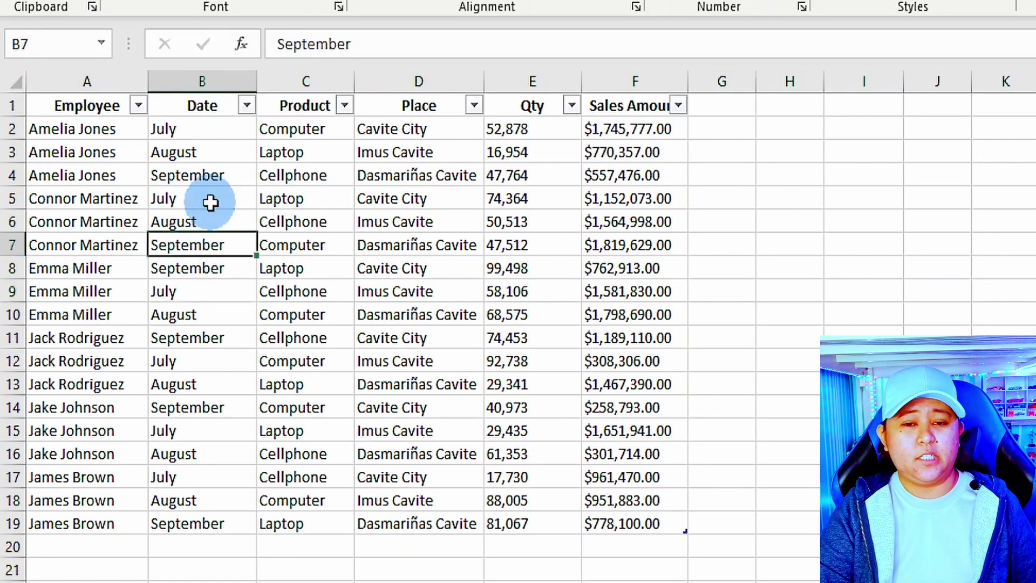
left_click(209, 198)
left_click(206, 145)
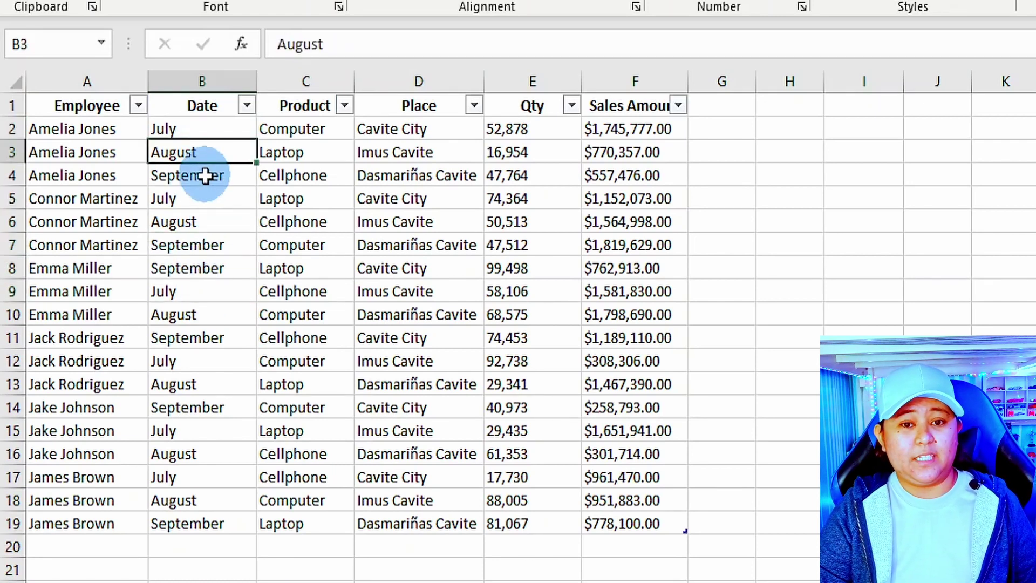
left_click(207, 175)
left_click(211, 134)
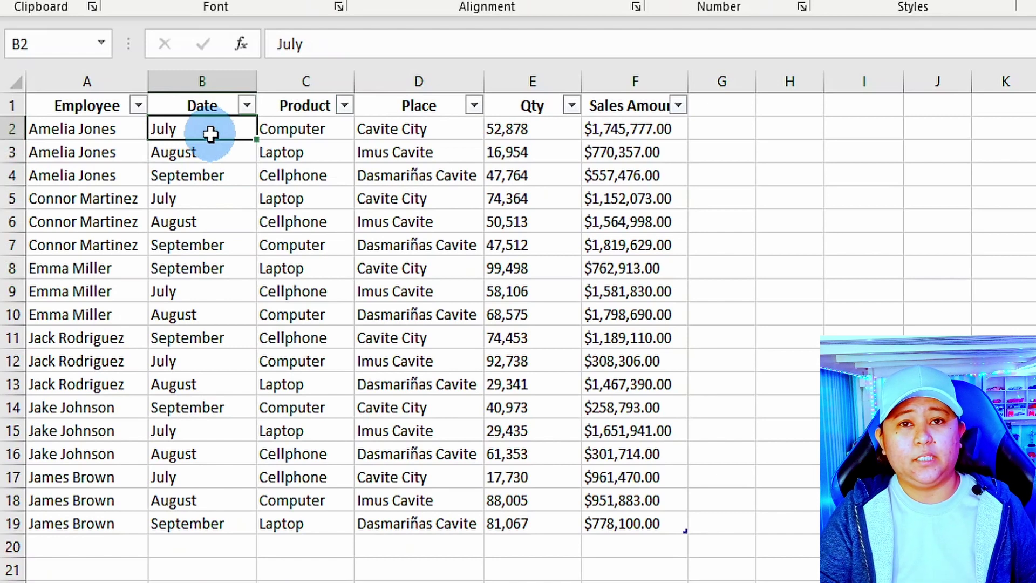
left_click(192, 286)
left_click(220, 194)
left_click(209, 151)
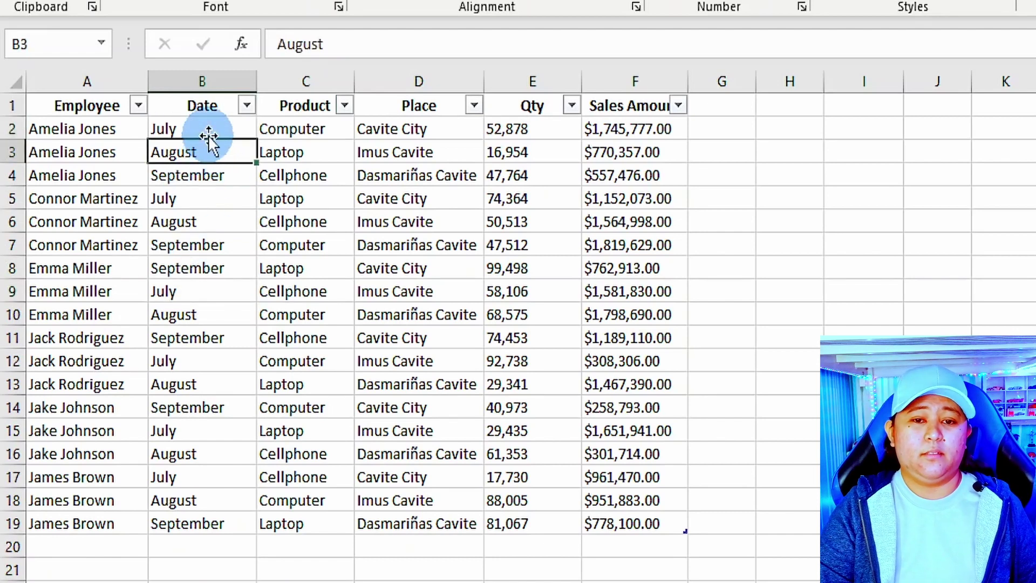
left_click(206, 126)
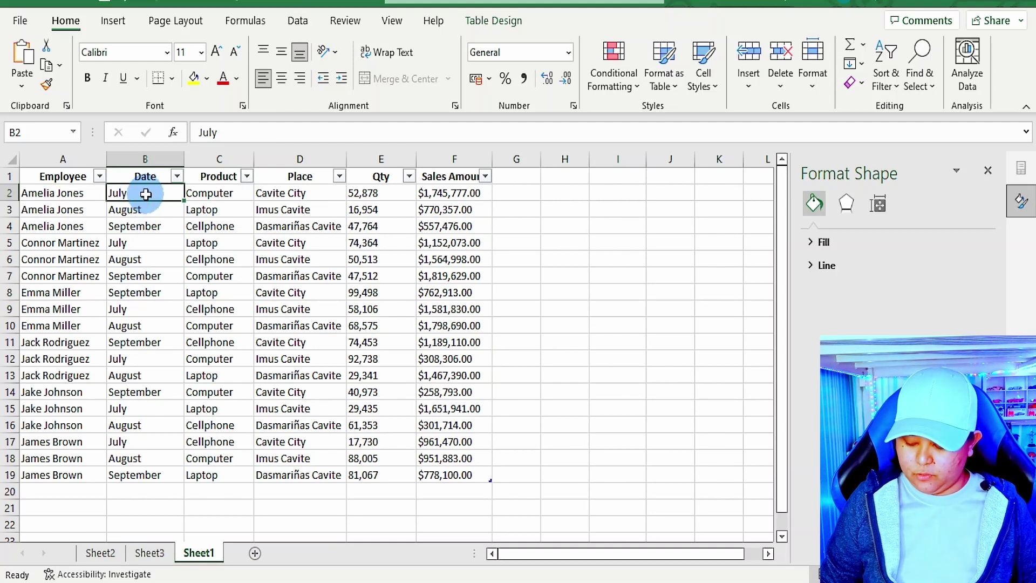
- Enter a real date ('/7/22') in the Date column and refresh all pivot data
type("1/7/22")
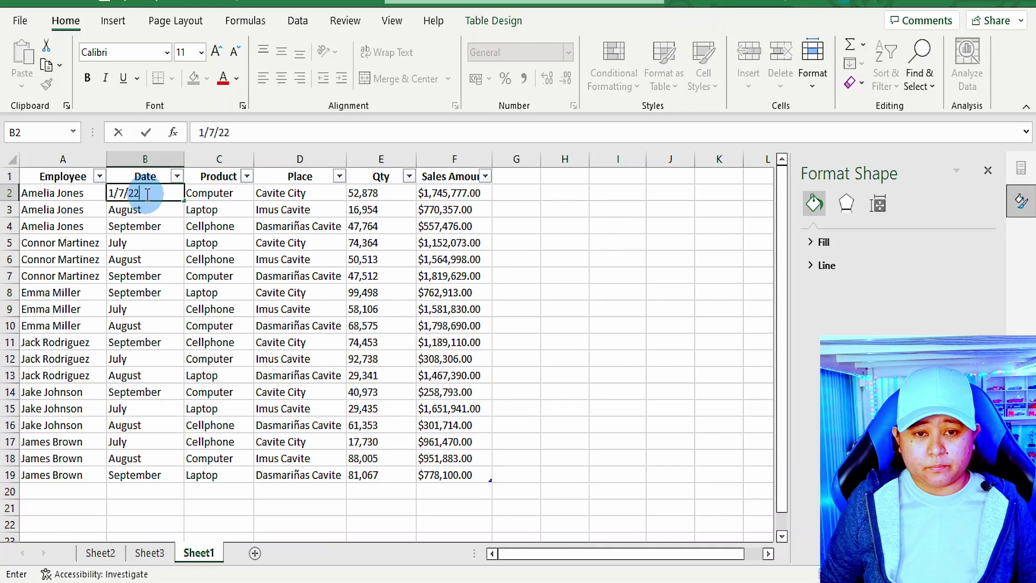
left_click(502, 134)
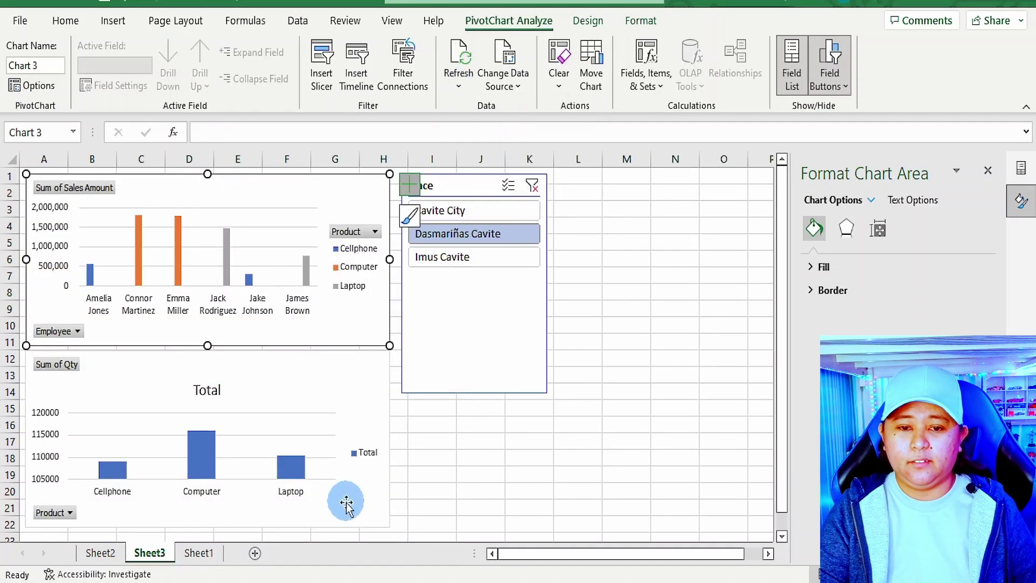
left_click(255, 359)
left_click(459, 87)
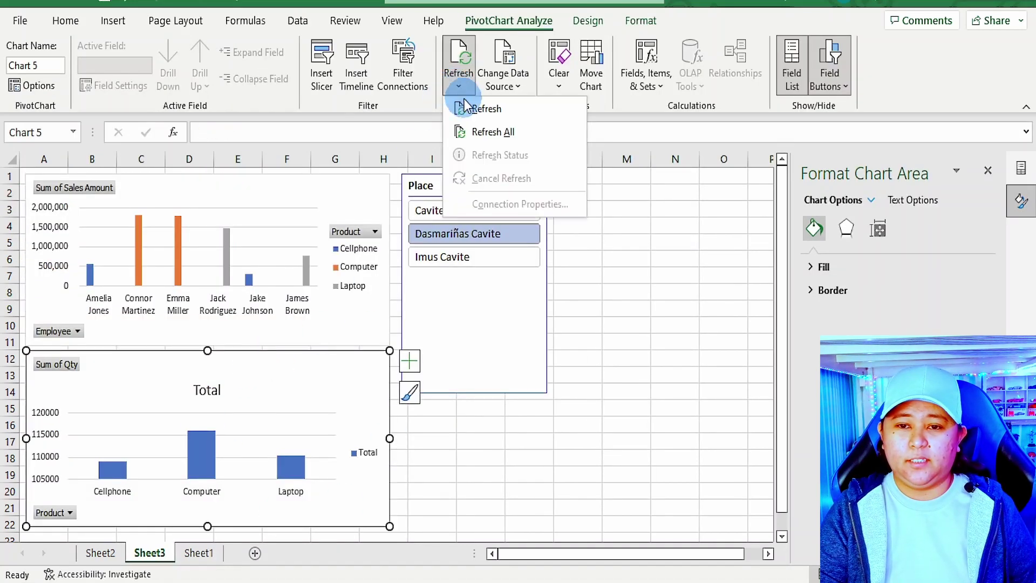
- Start a timeline for the sales chart, cancel it, and recheck Sheet1's dates in B6:B14
left_click(486, 133)
left_click(340, 185)
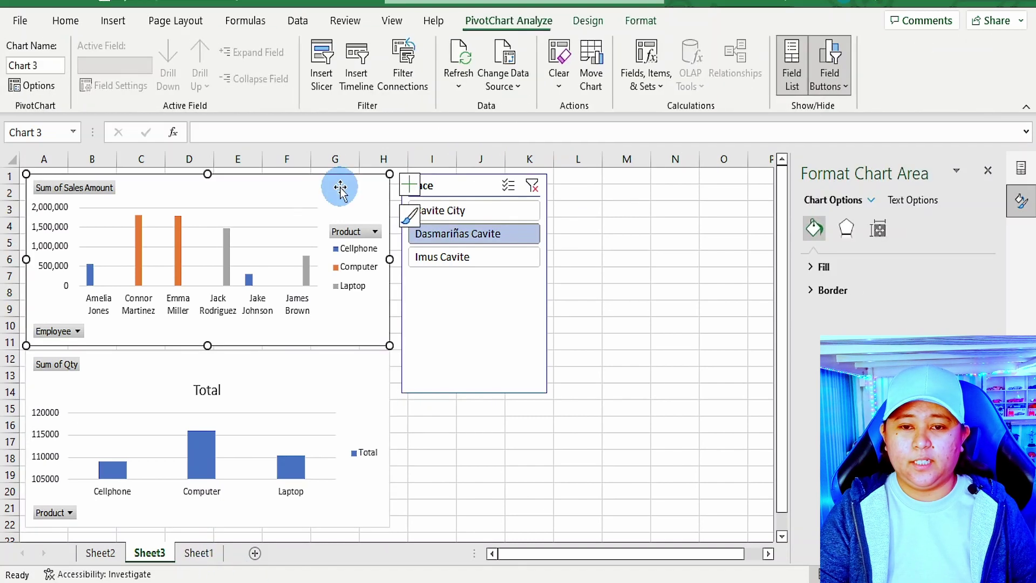
left_click(365, 71)
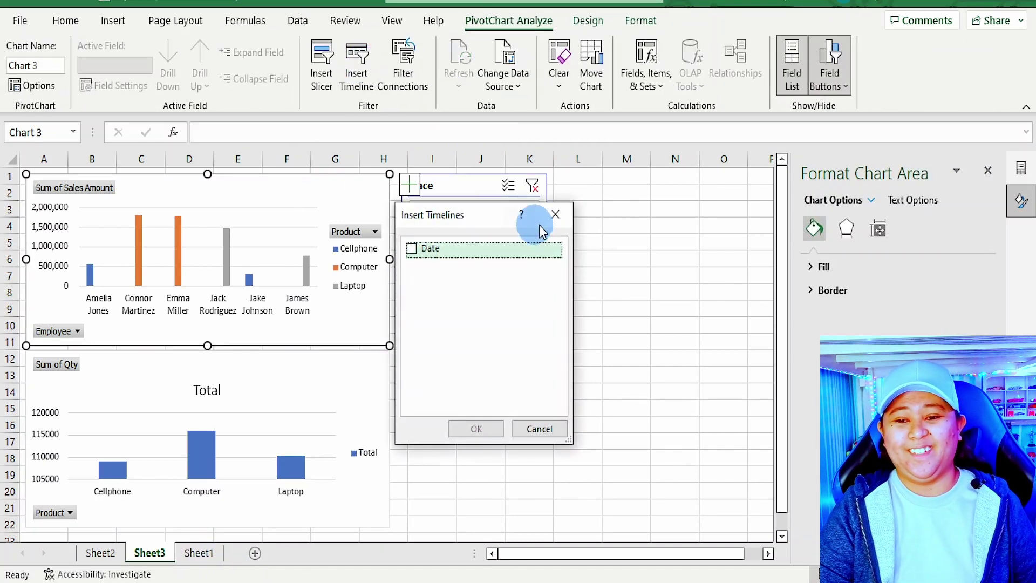
left_click(556, 214)
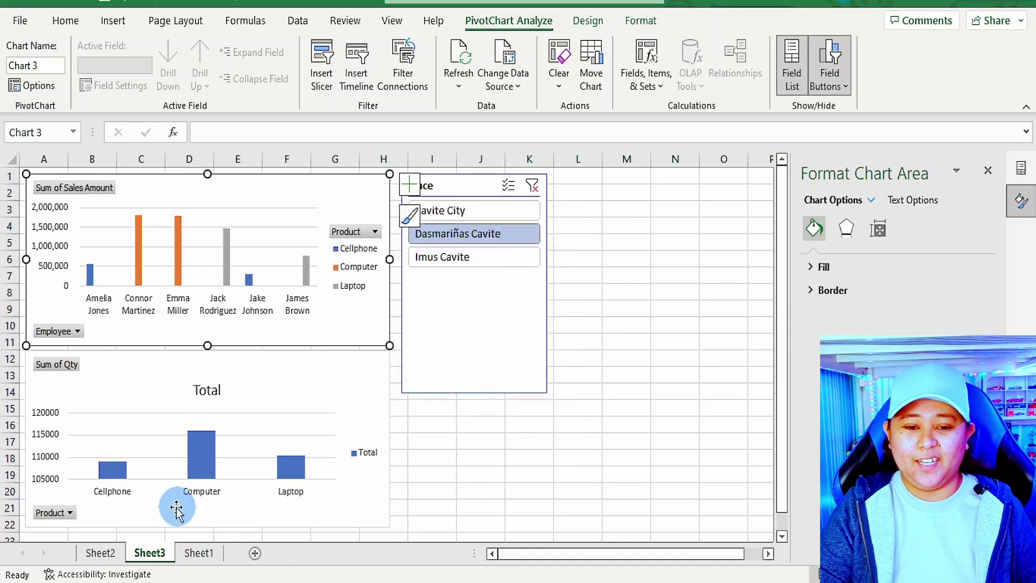
left_click(199, 553)
left_click_drag(144, 261, 128, 391)
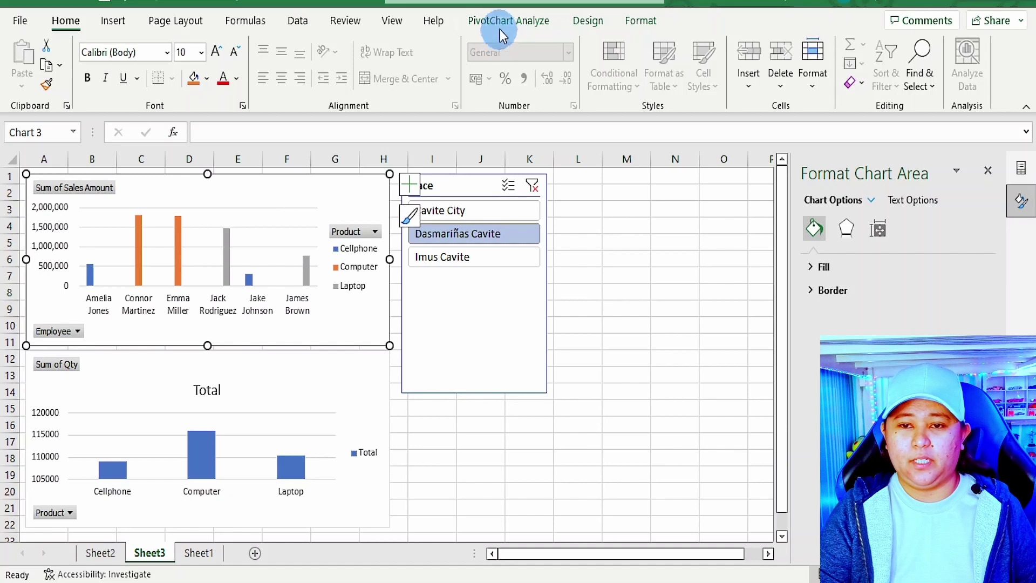
left_click(502, 21)
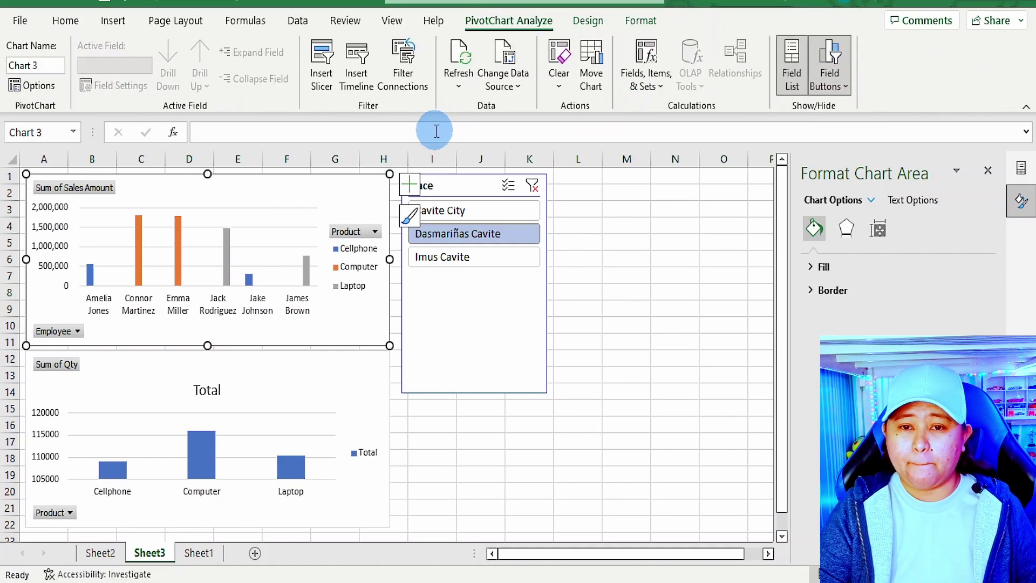
- Insert a Date timeline and filter it to Jun 2022
left_click(361, 81)
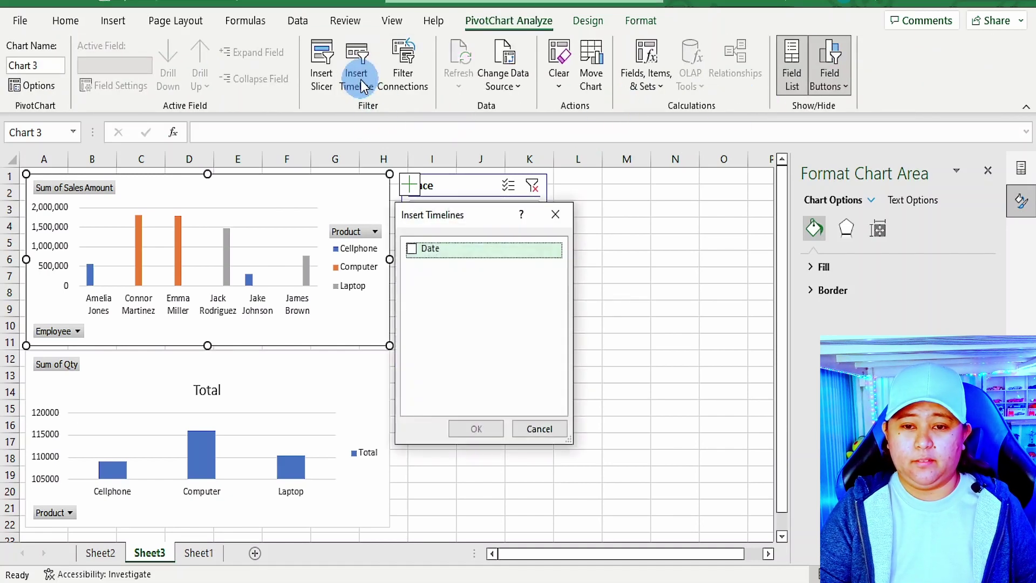
left_click(411, 250)
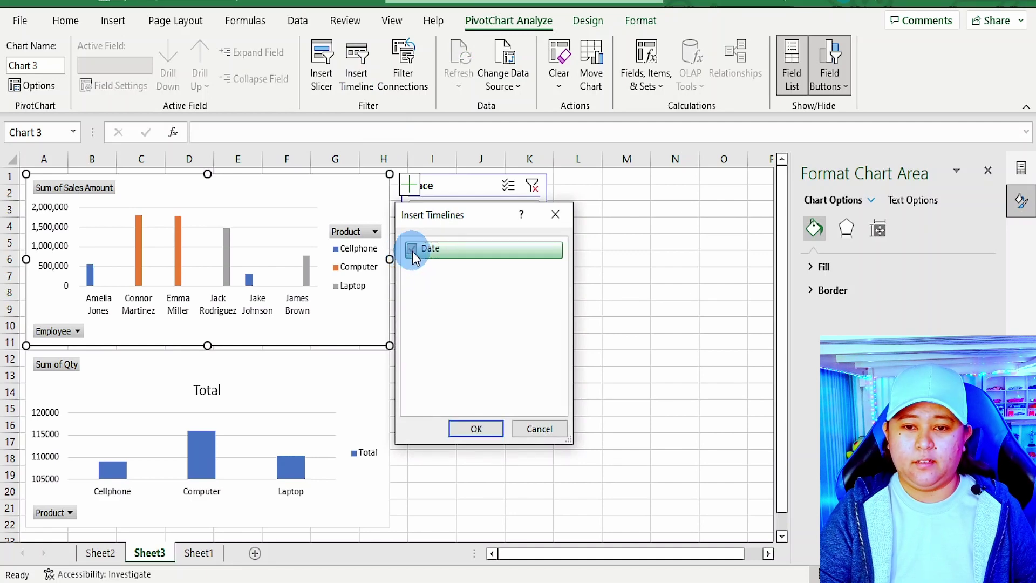
left_click(483, 439)
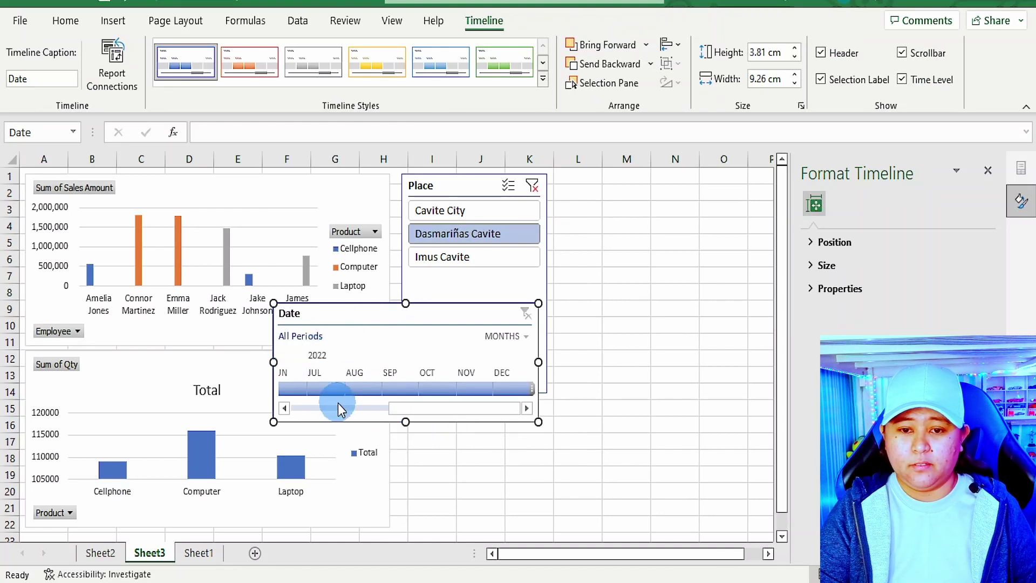
left_click_drag(328, 396, 281, 389)
left_click(292, 388)
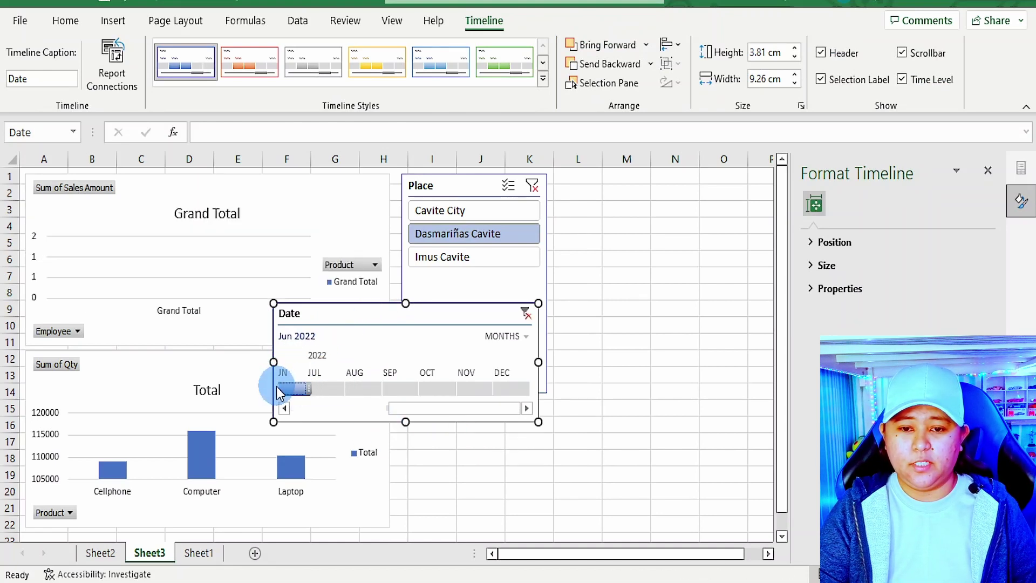
- Shorten the Place slicer, place the timeline just below it, and widen the timeline
left_click_drag(395, 335, 523, 429)
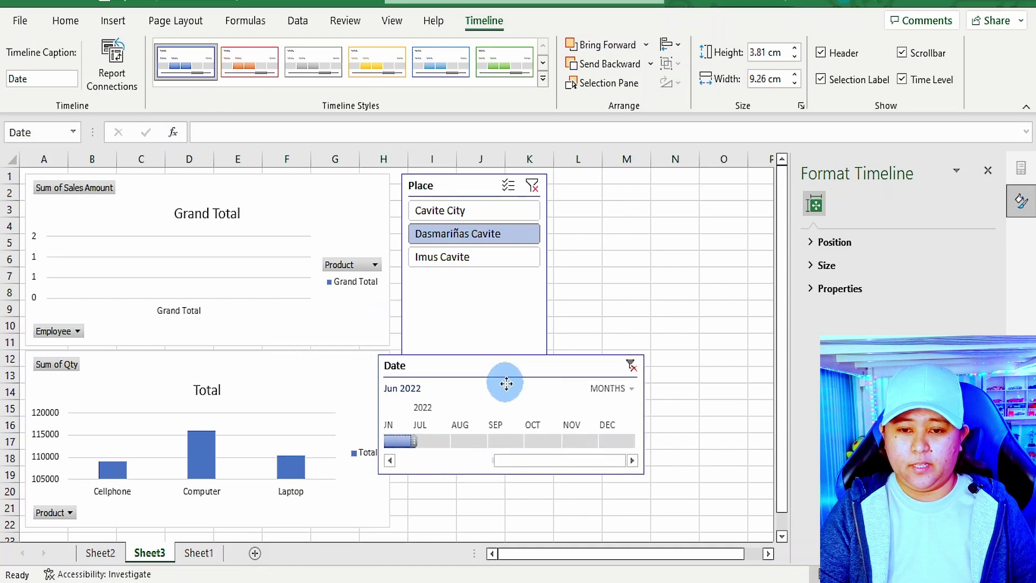
left_click(475, 385)
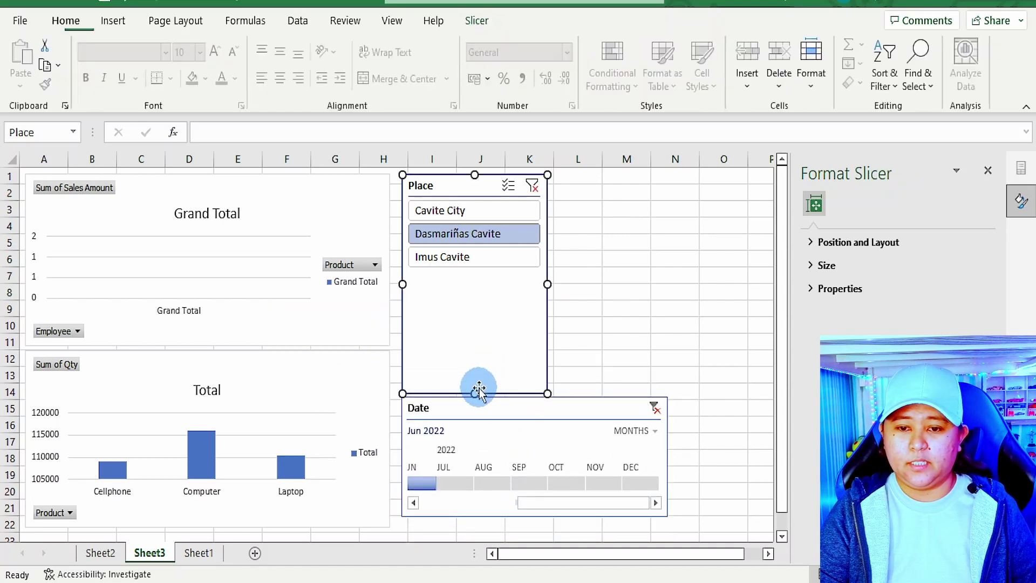
left_click_drag(474, 393, 498, 287)
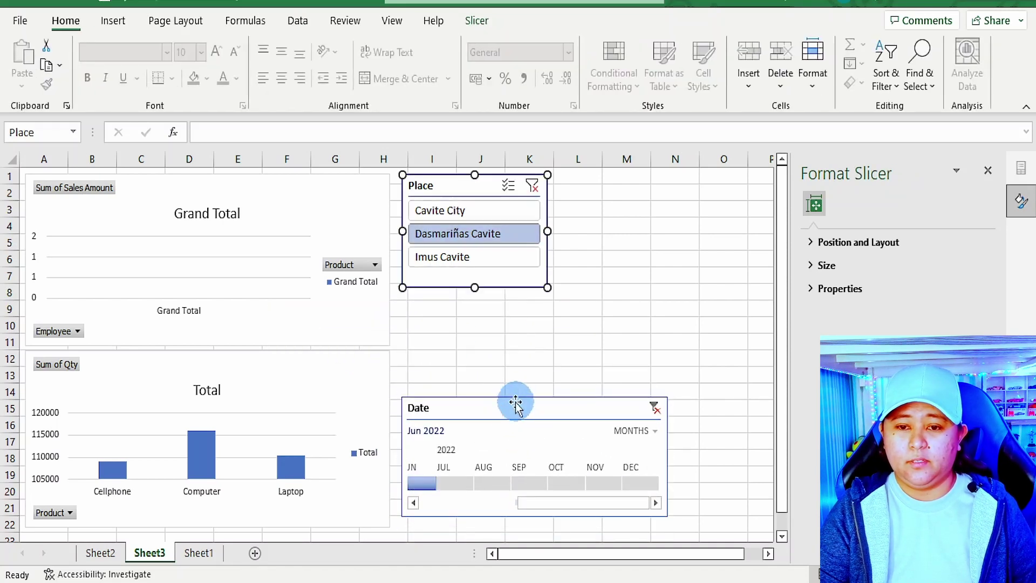
left_click_drag(503, 411, 507, 314)
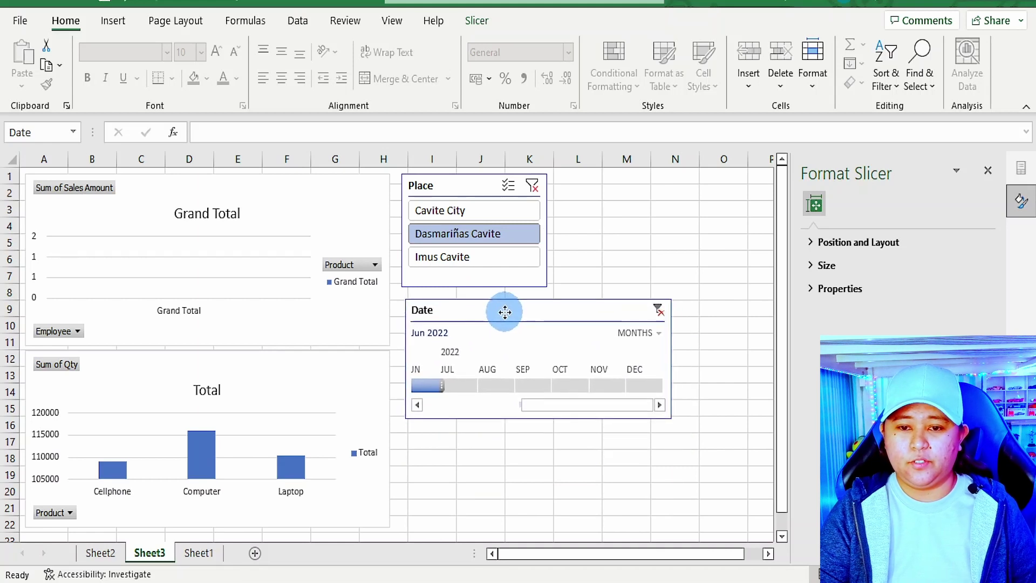
left_click_drag(552, 413, 457, 414)
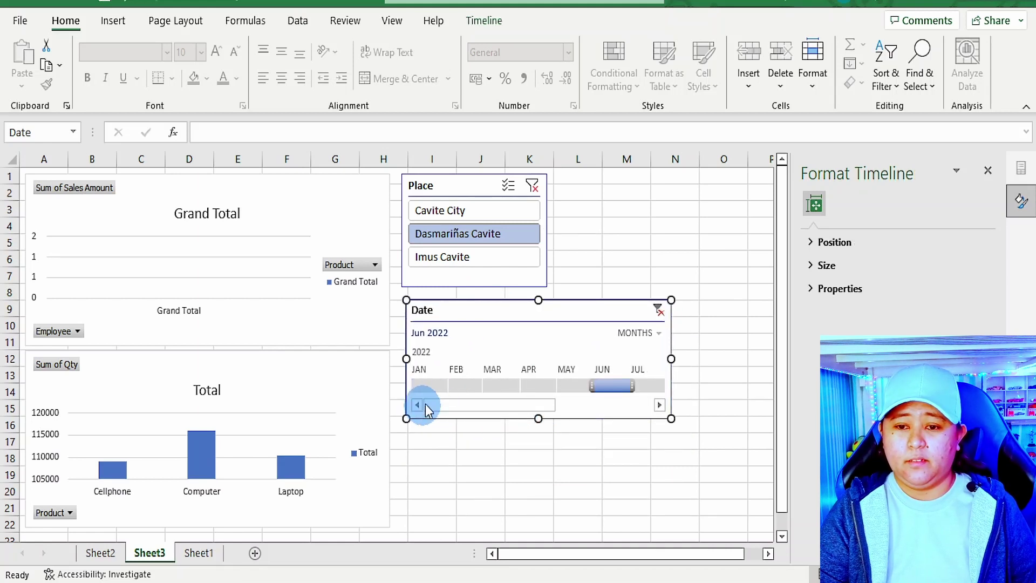
left_click_drag(671, 359, 761, 360)
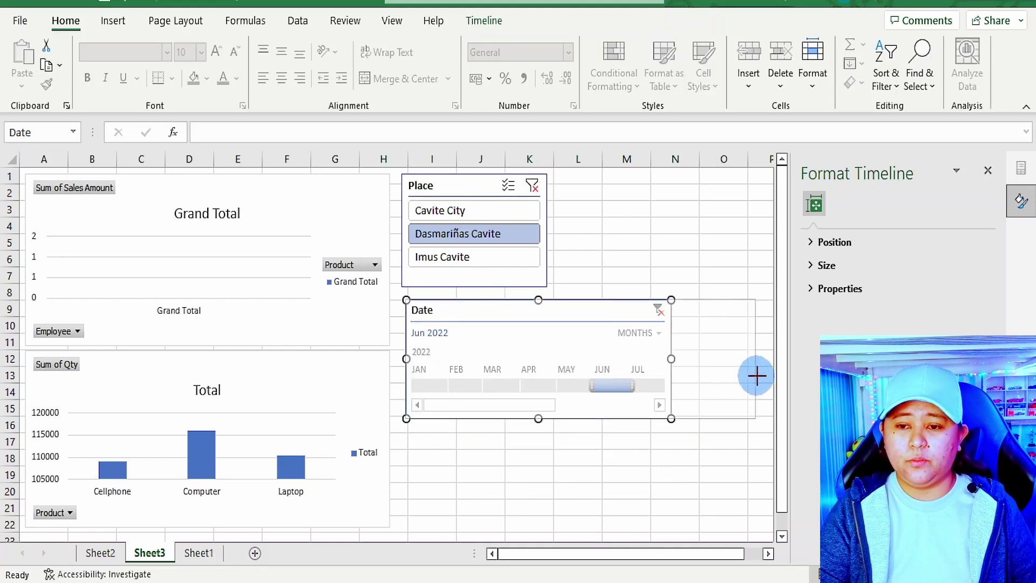
left_click(633, 410)
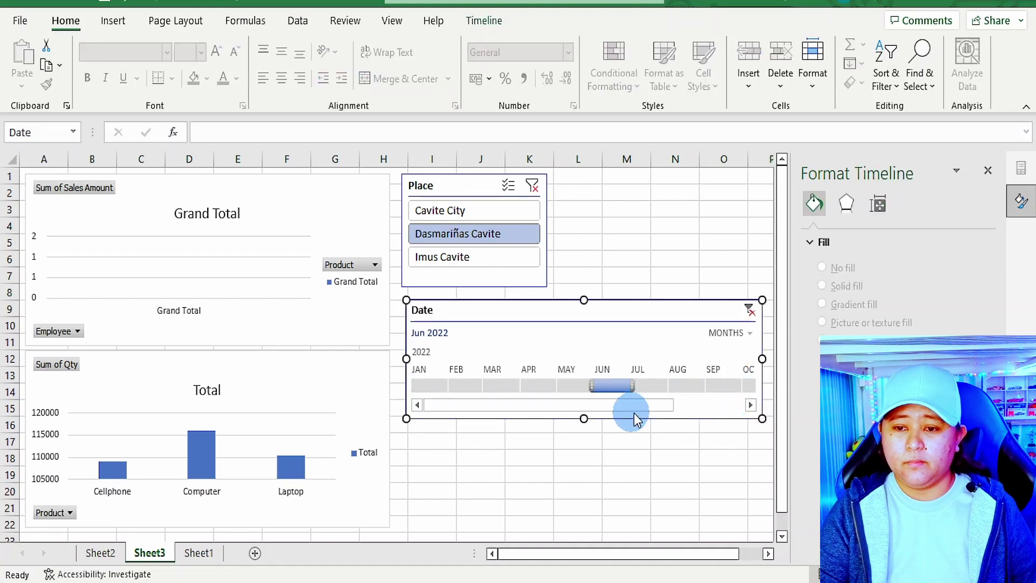
mouse_move(646, 405)
left_mouse_down()
mouse_move(724, 406)
mouse_move(449, 347)
left_mouse_up()
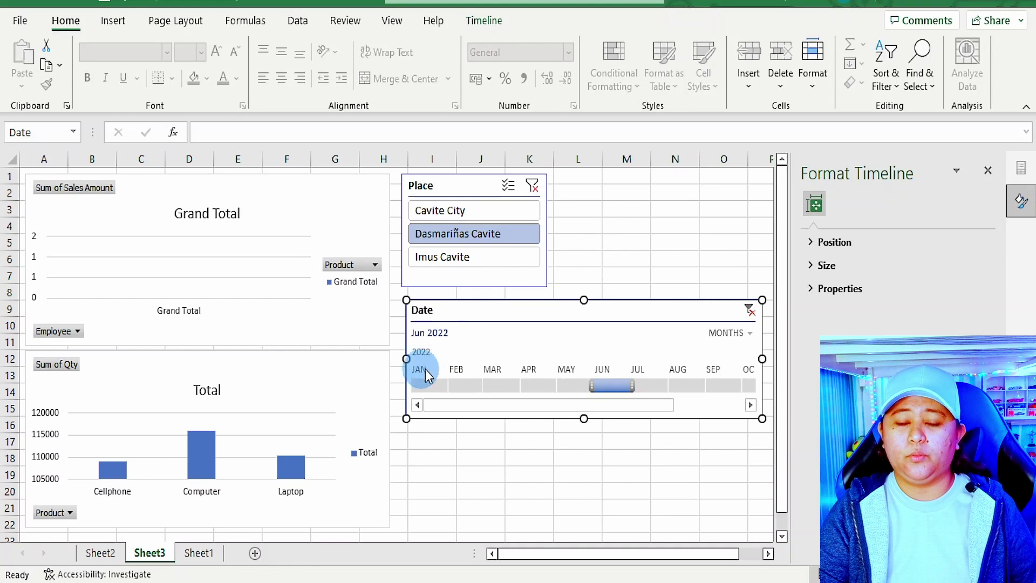
- Pick Aug 2022, then another month, on the timeline, and connect it to PivotTable2 too
left_click(685, 385)
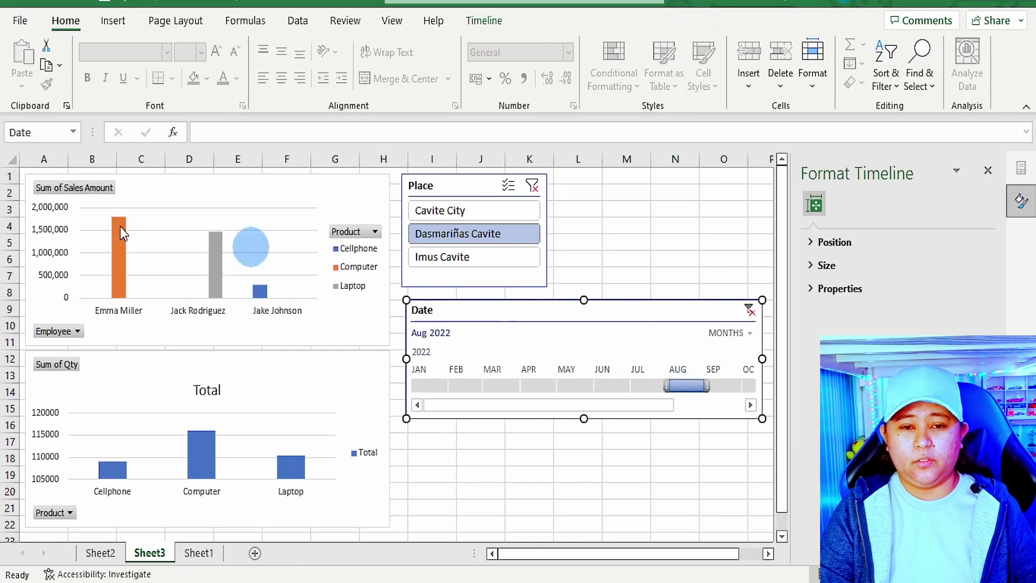
left_click(722, 385)
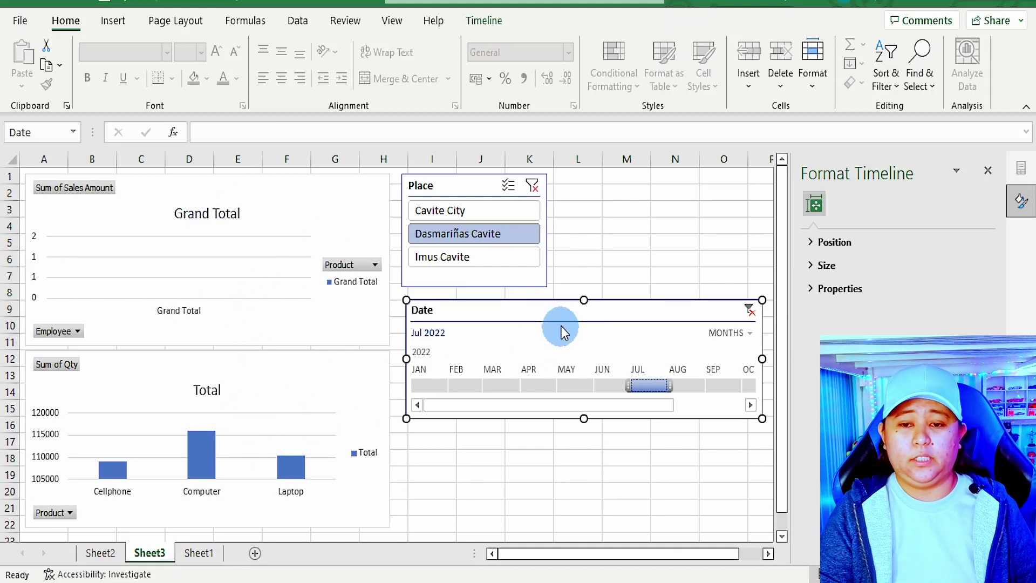
right_click(513, 316)
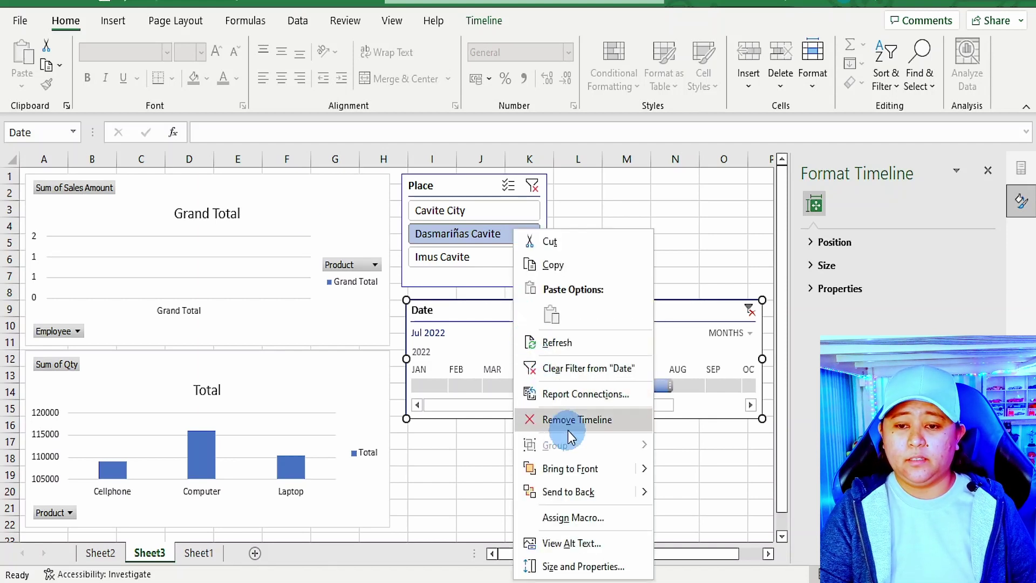
left_click(587, 395)
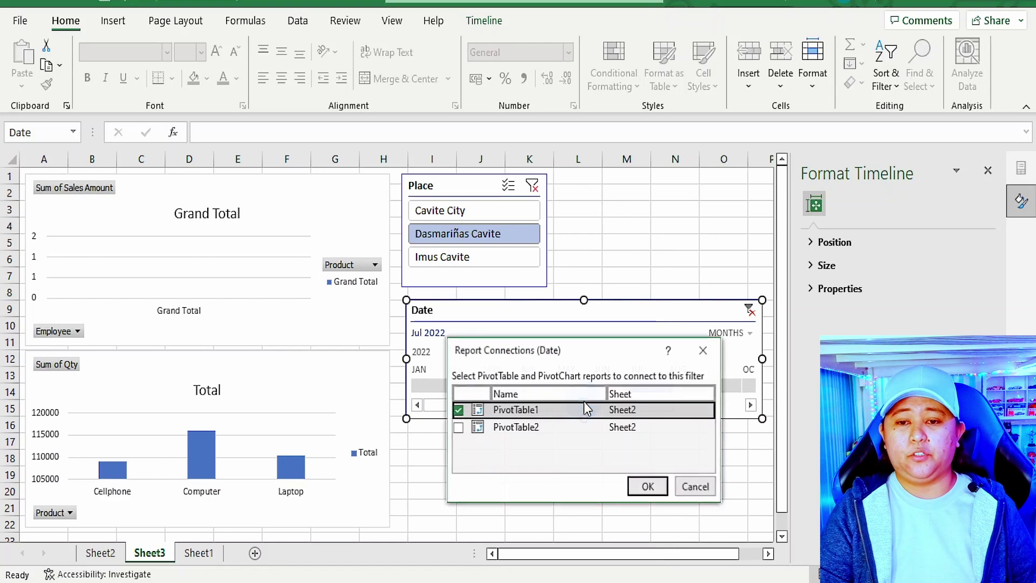
left_click(462, 427)
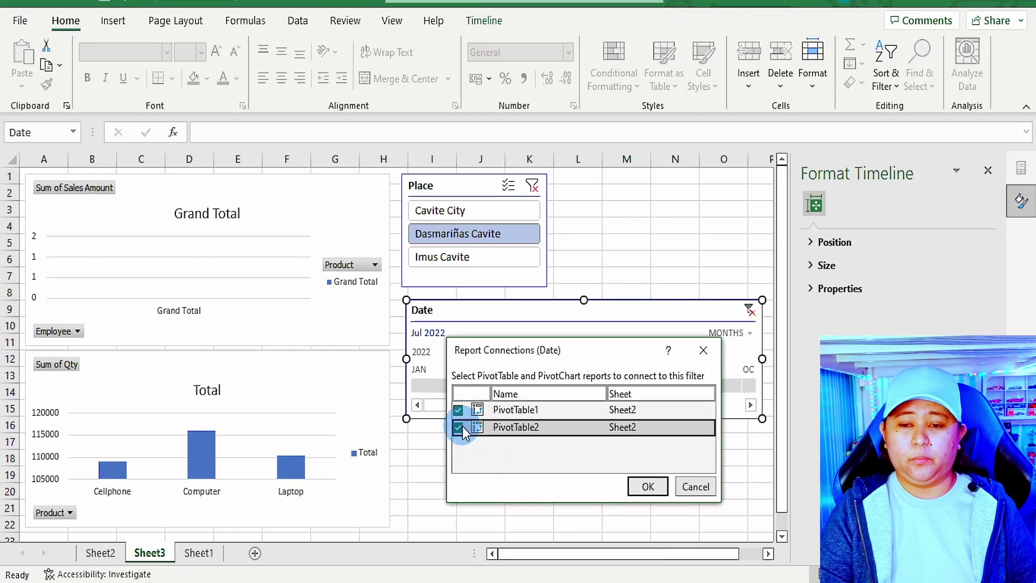
left_click(648, 483)
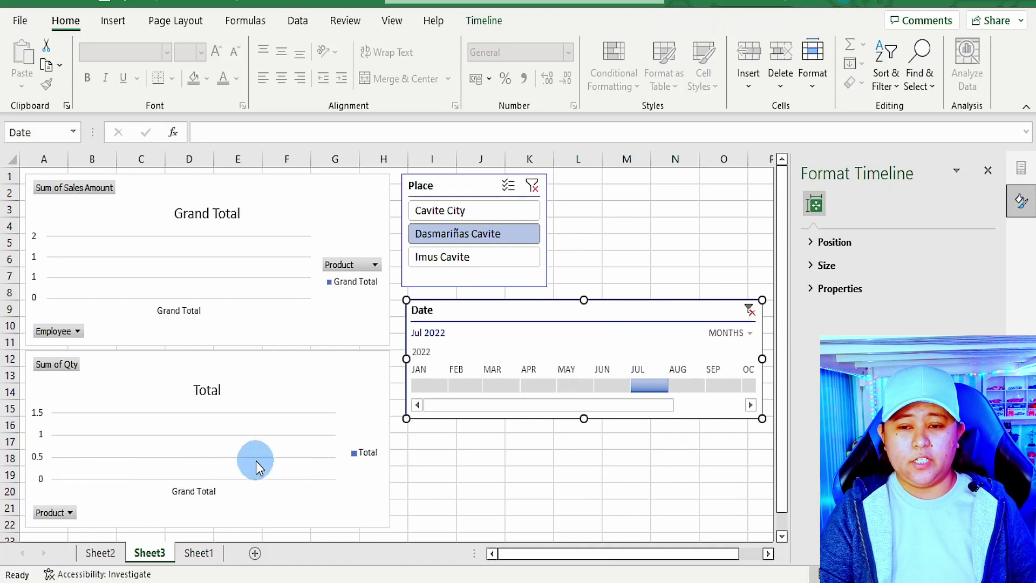
- With Jul 2022 picked, test Dasmariñas Cavite, Imus Cavite, then Cavite City in the Place slicer
left_click(681, 385)
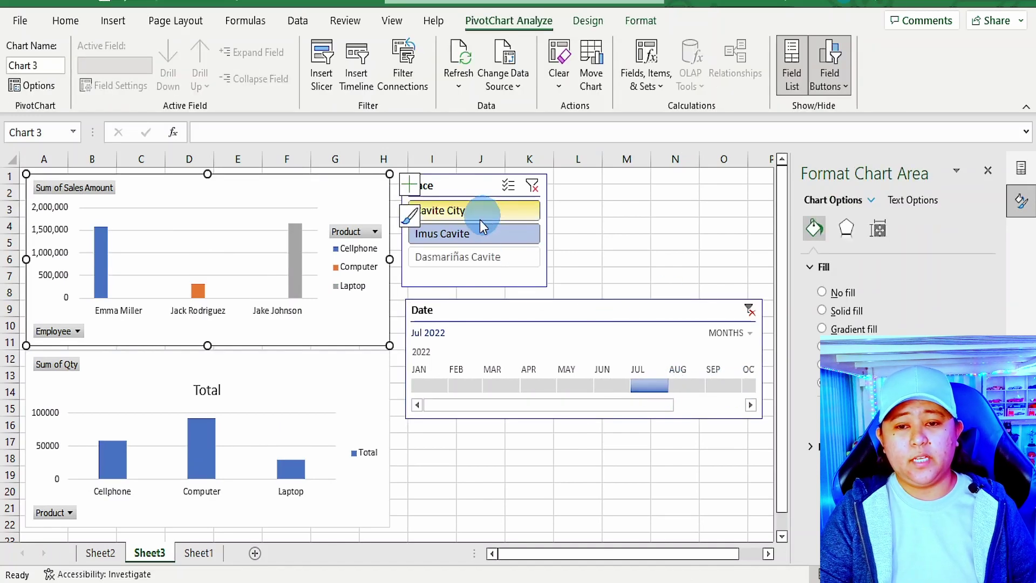
left_click(469, 258)
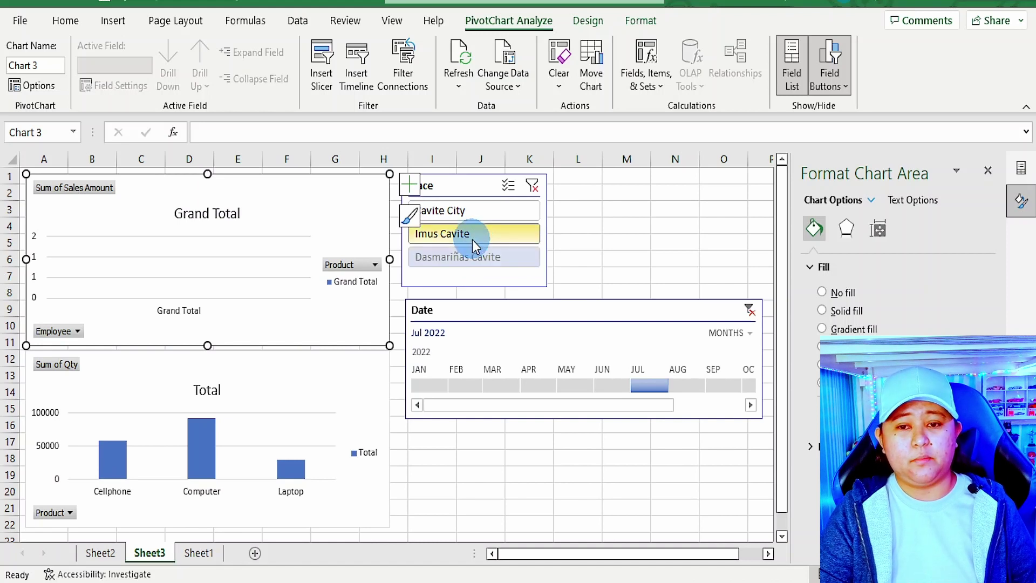
left_click(478, 237)
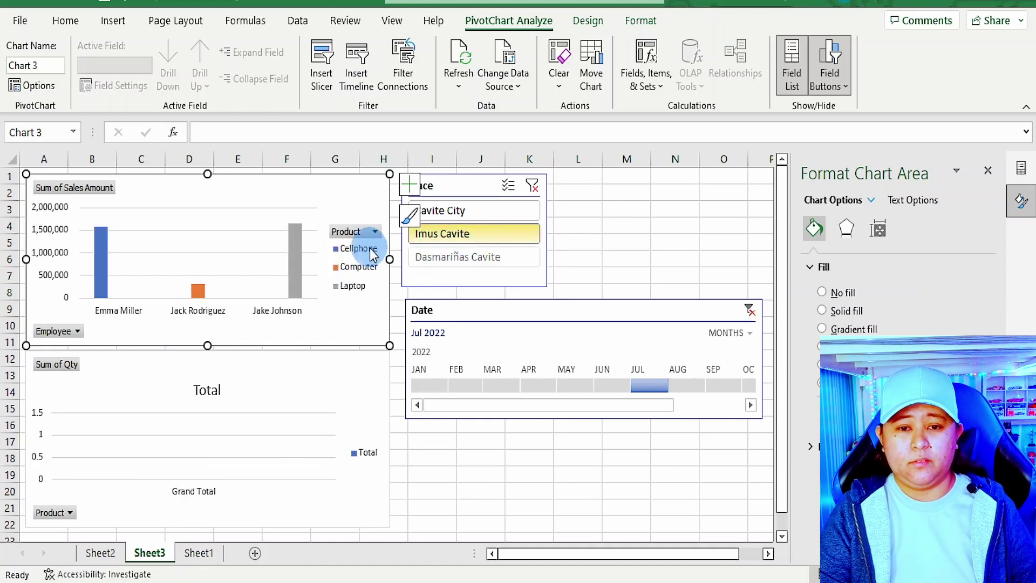
left_click(432, 210)
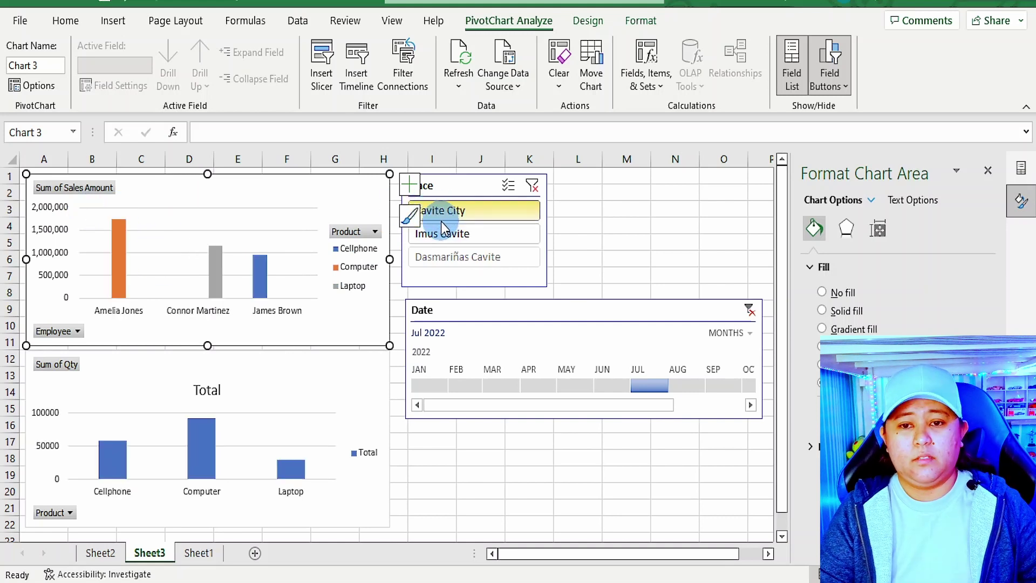